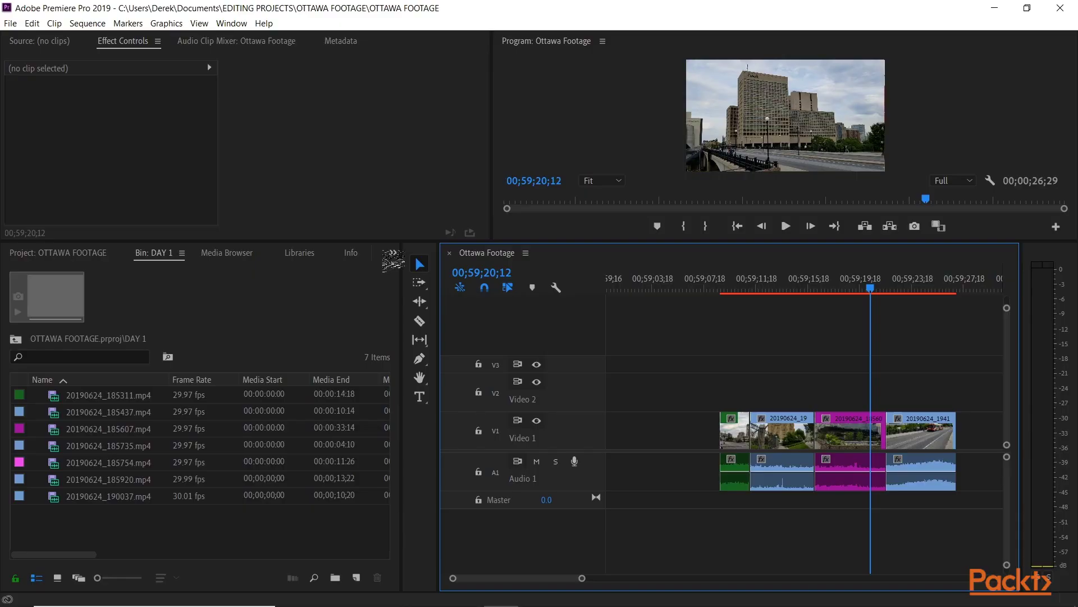
# Step: Apply a Cross Dissolve video transition at the cut between clips 20190624_185607.mp4 and 20190624_194115.mp4, and play it back
pyautogui.click(393, 252)
pyautogui.click(410, 347)
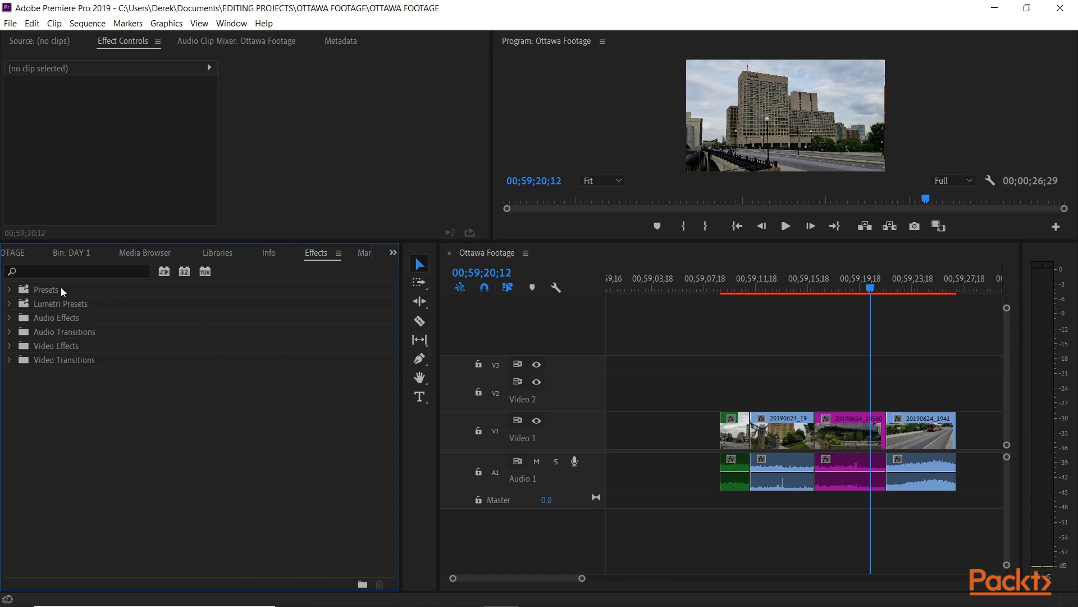
pyautogui.click(65, 362)
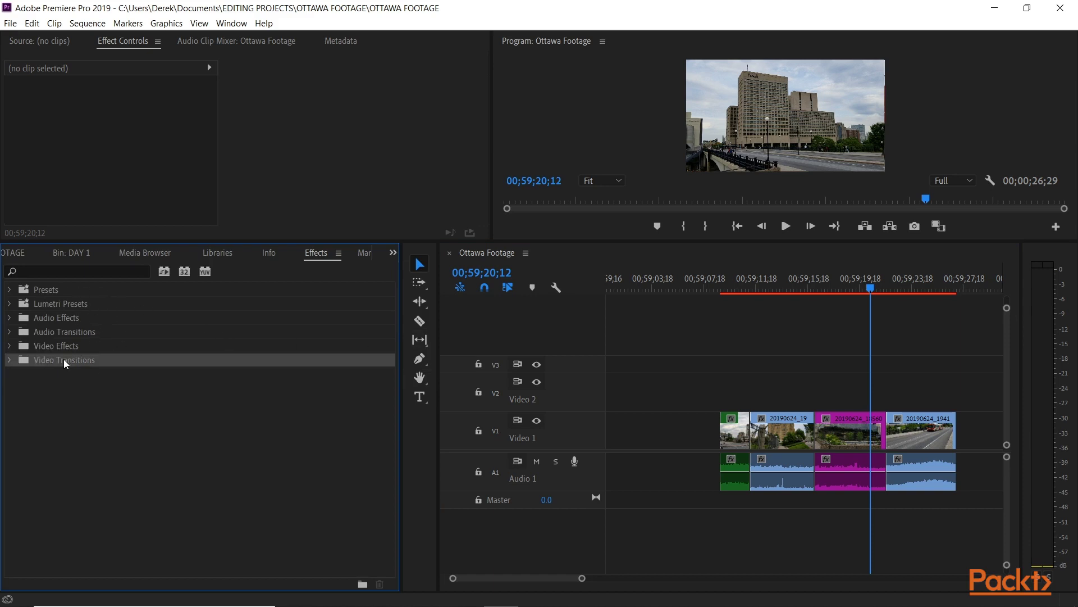
pyautogui.click(9, 360)
pyautogui.click(18, 388)
pyautogui.click(82, 416)
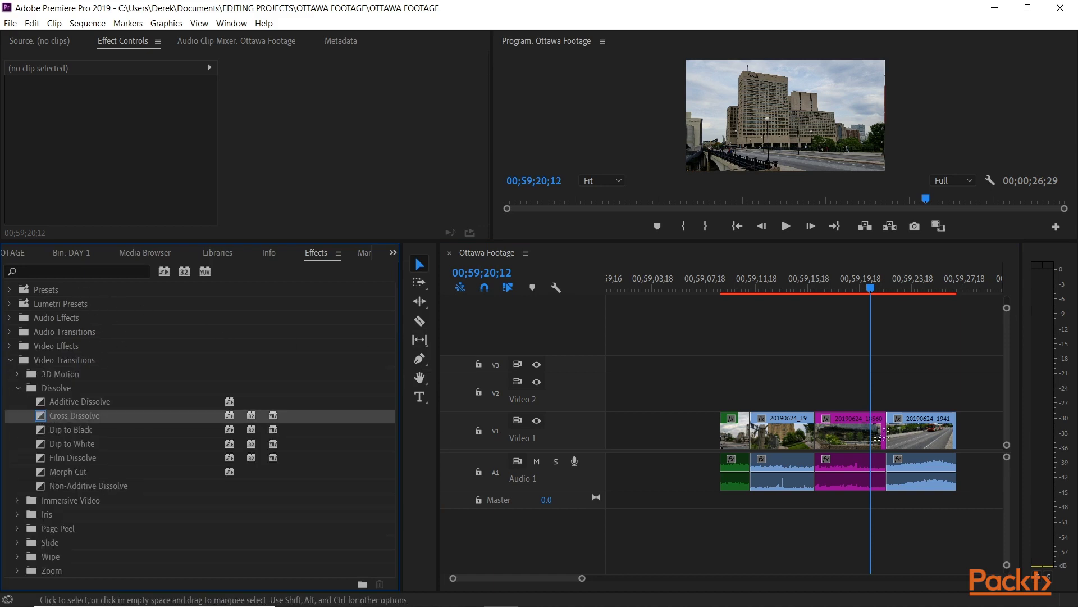
pyautogui.click(893, 293)
pyautogui.moveTo(49, 418); pyautogui.dragTo(812, 433)
pyautogui.press('=')
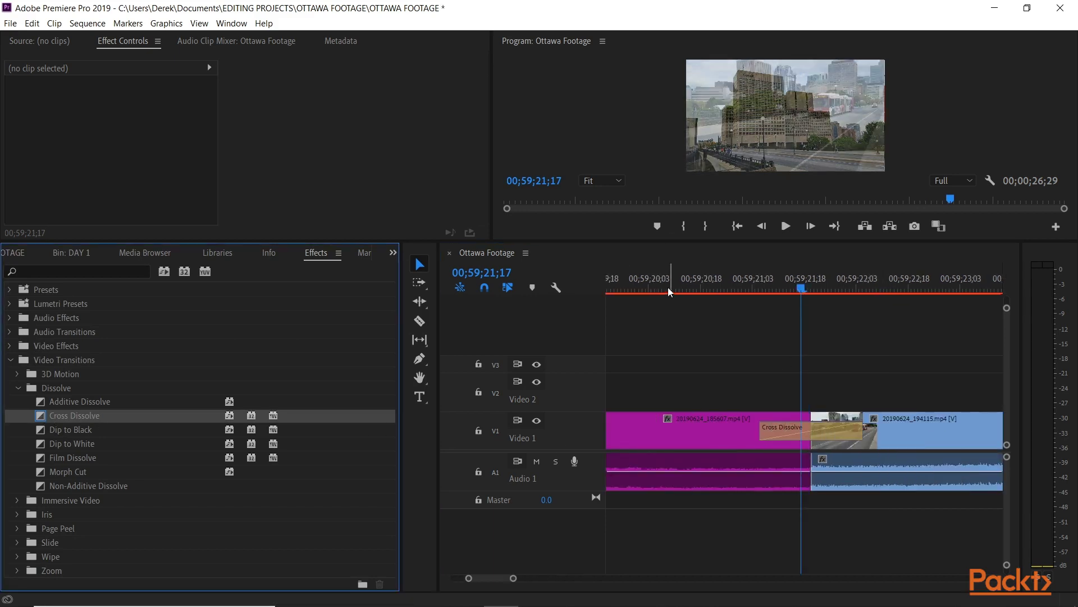
pyautogui.click(670, 292)
pyautogui.press('space')
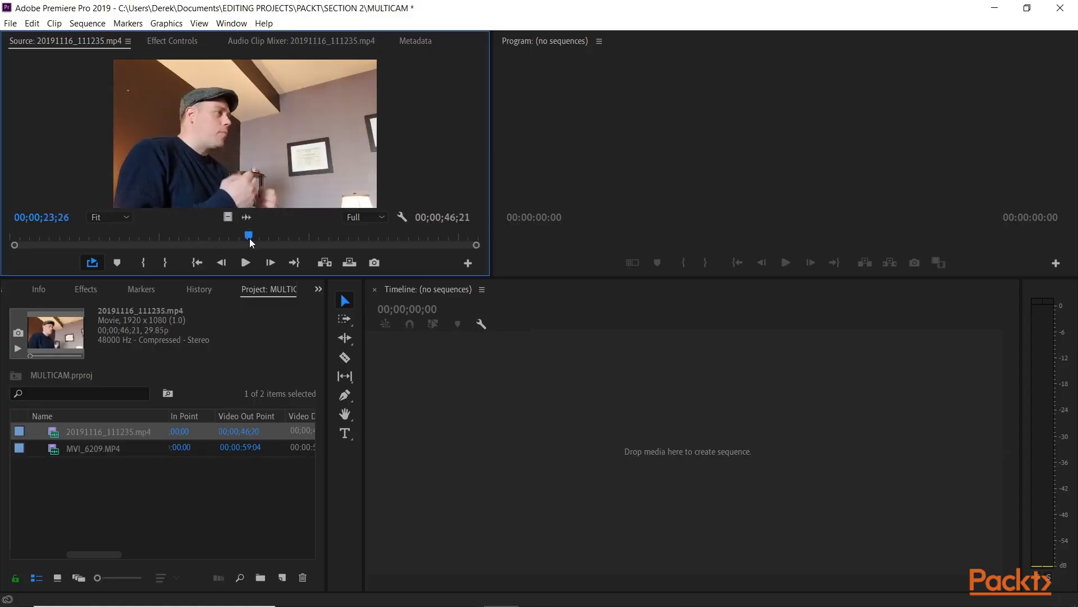
# Step: Create a multi-camera source sequence from 20191116_111235.mp4 and MVI_6209.MP4, synchronized by audio, with audio sequence settings at Camera 1
pyautogui.moveTo(250, 238); pyautogui.dragTo(35, 238)
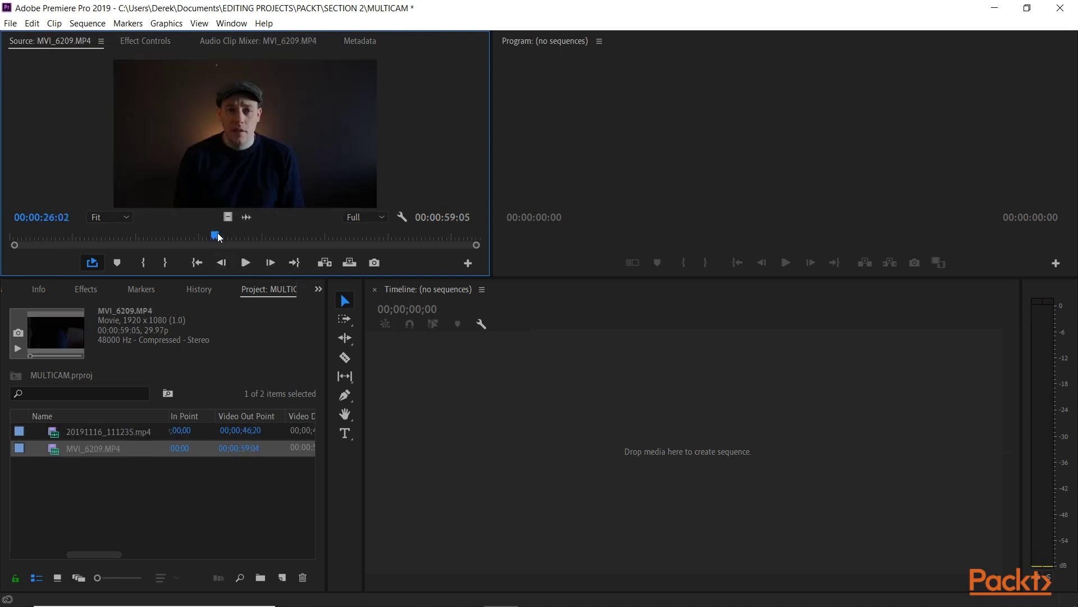
pyautogui.hotkey('ctrl', 'a')
pyautogui.rightClick(50, 459)
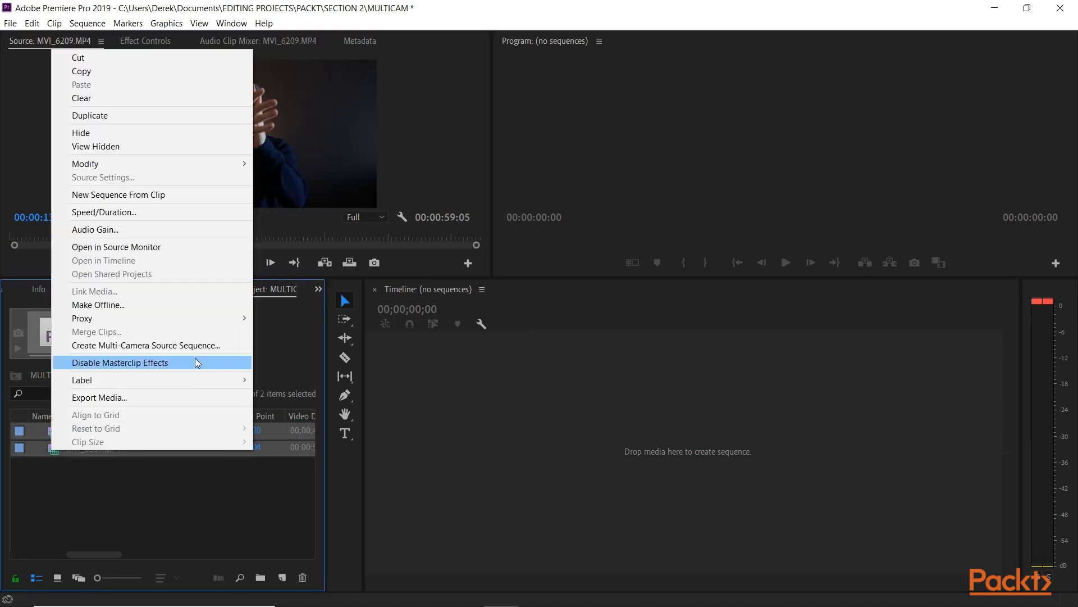
pyautogui.click(231, 345)
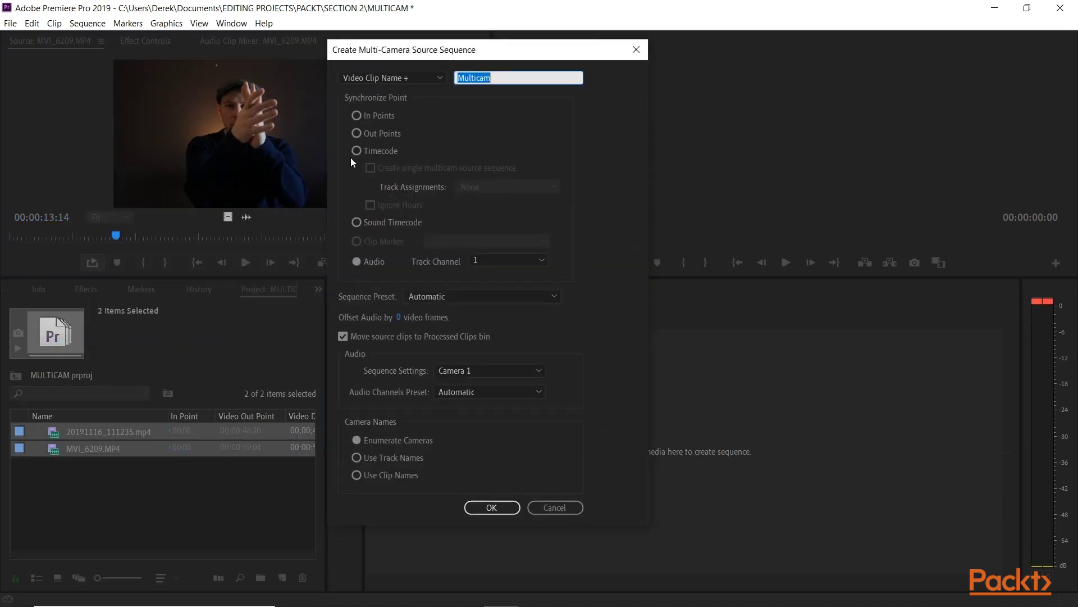
pyautogui.click(494, 371)
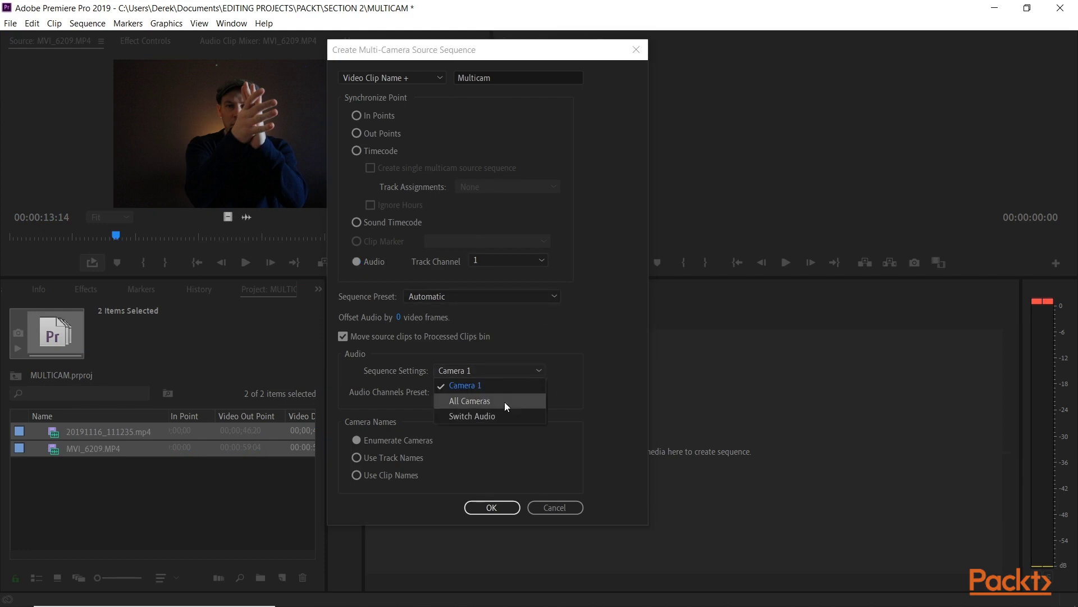
pyautogui.click(488, 385)
pyautogui.click(483, 507)
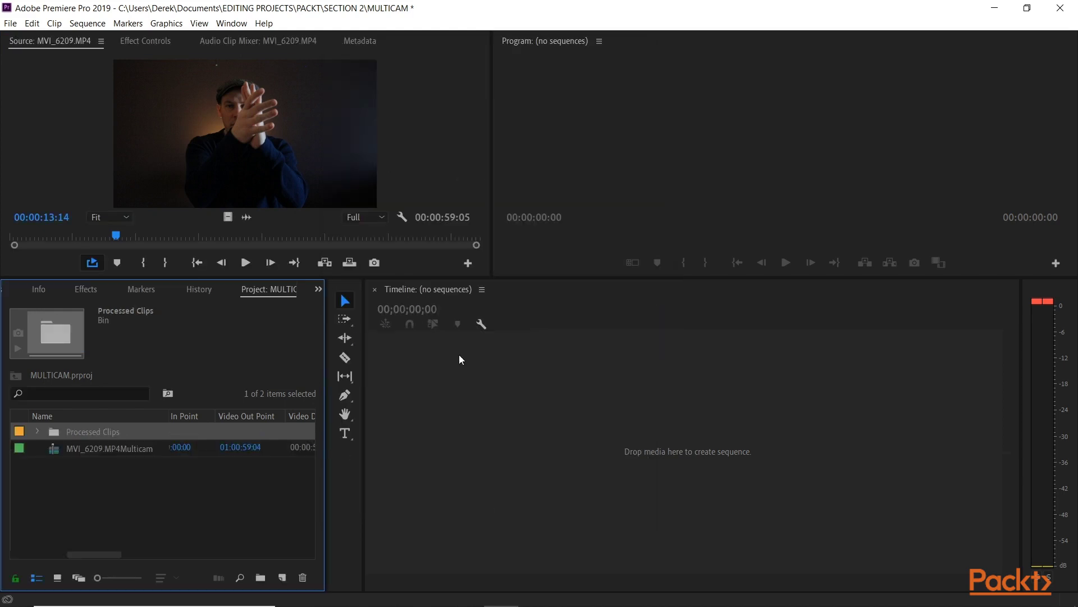
# Step: Create a new sequence from MVI_6209.MP4Multicam and enlarge its V1 and A1 tracks
pyautogui.click(59, 449)
pyautogui.rightClick(56, 449)
pyautogui.click(147, 287)
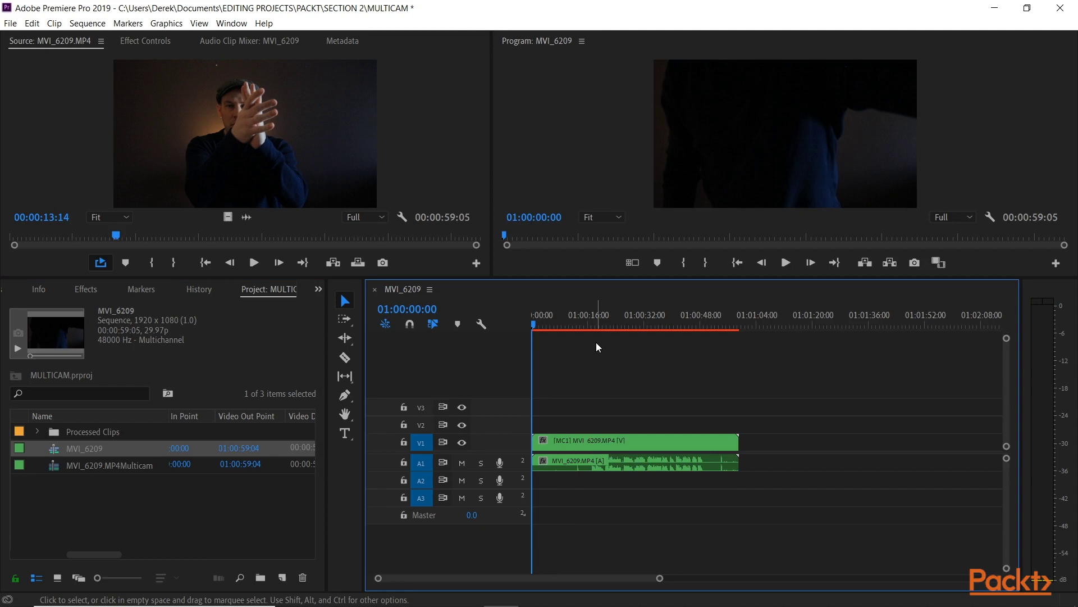
pyautogui.press('space')
pyautogui.doubleClick(519, 441)
pyautogui.scroll(3, 515, 470)
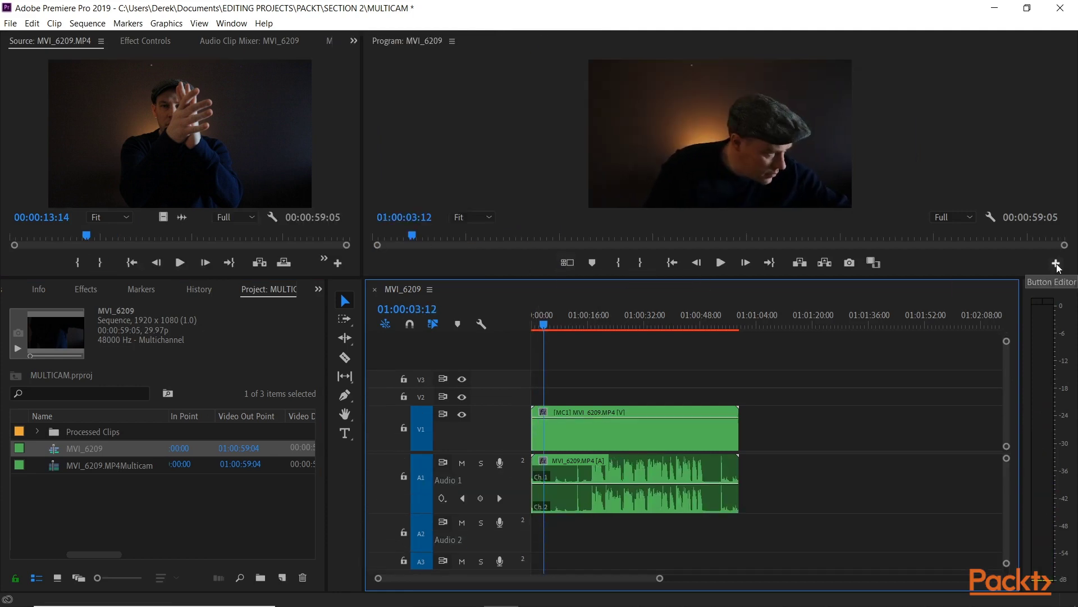
# Step: Show the multi-camera view in the Program monitor and play the MVI_6209 sequence from its start
pyautogui.click(1056, 263)
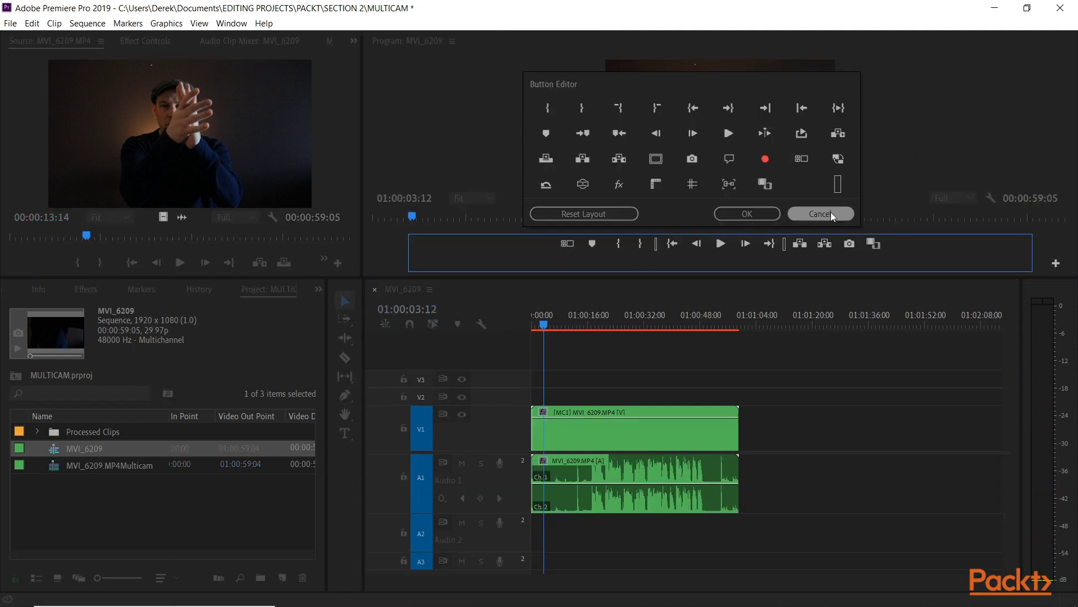
pyautogui.click(829, 215)
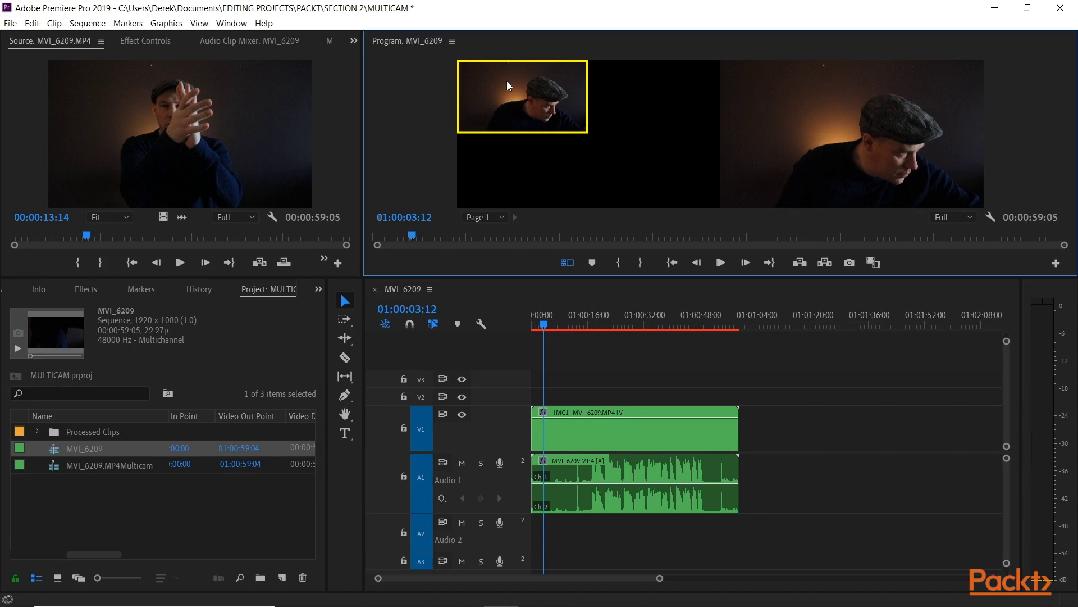
pyautogui.moveTo(544, 321)
pyautogui.mouseDown()
pyautogui.moveTo(586, 316)
pyautogui.moveTo(533, 314)
pyautogui.mouseUp()
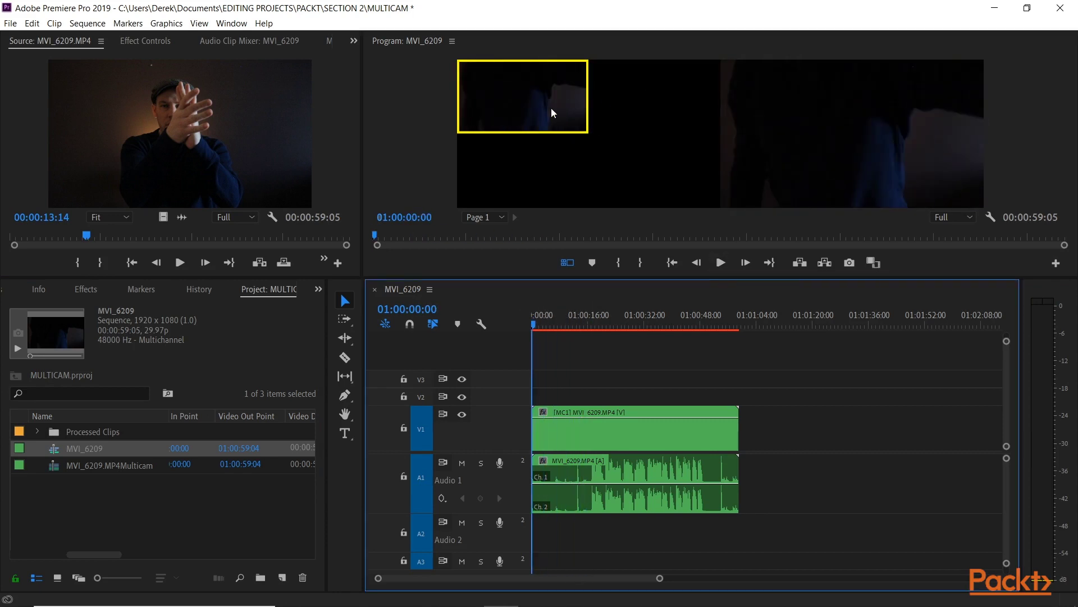
pyautogui.click(722, 264)
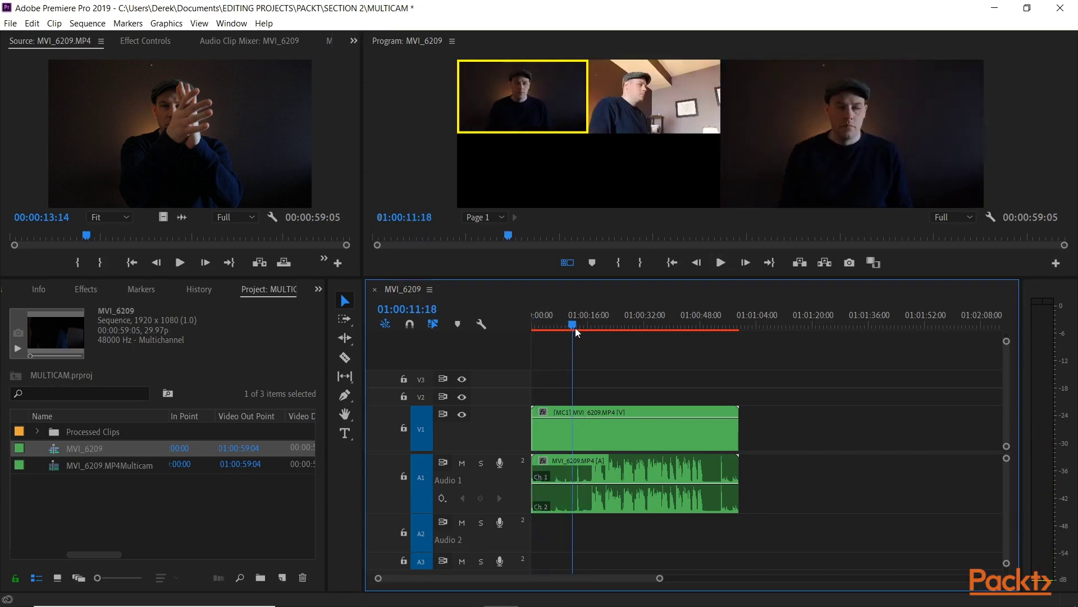
# Step: Switch back and forth between the front and side camera angles while the multi-camera sequence plays
pyautogui.click(652, 100)
pyautogui.click(524, 93)
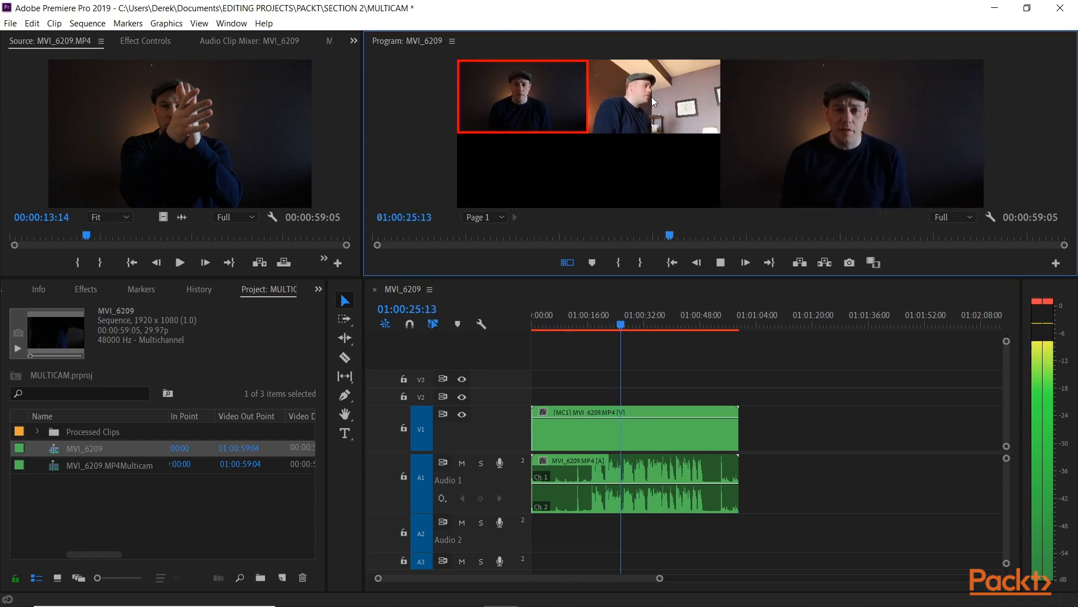
pyautogui.click(635, 100)
pyautogui.click(538, 107)
pyautogui.click(680, 109)
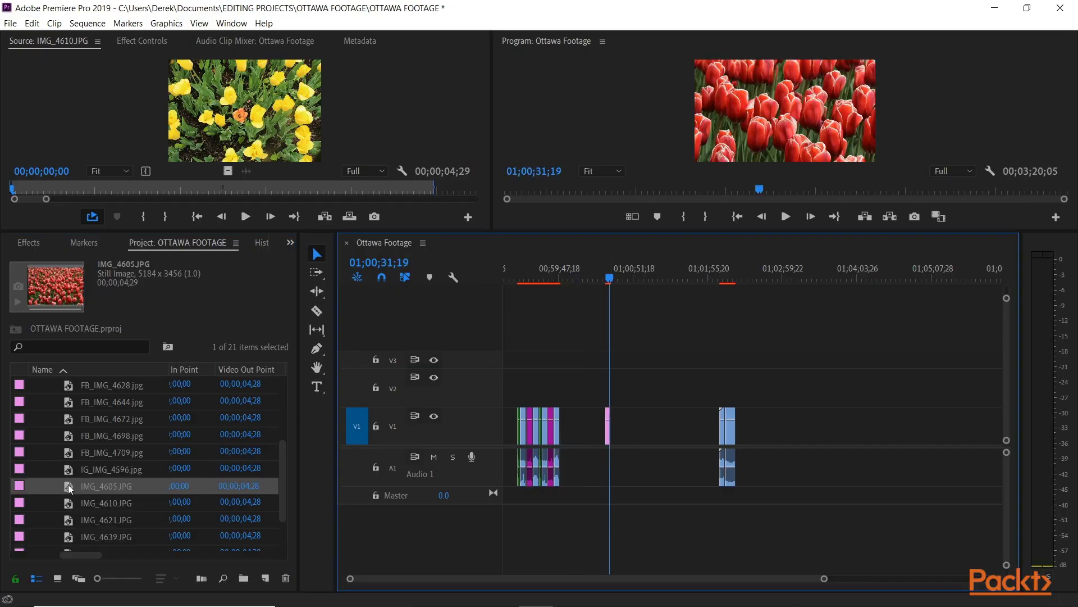
# Step: Set the Motion Scale of the IMG_4605.JPG clip on V1 to 38 to fit the tulip picture in the frame
pyautogui.click(608, 339)
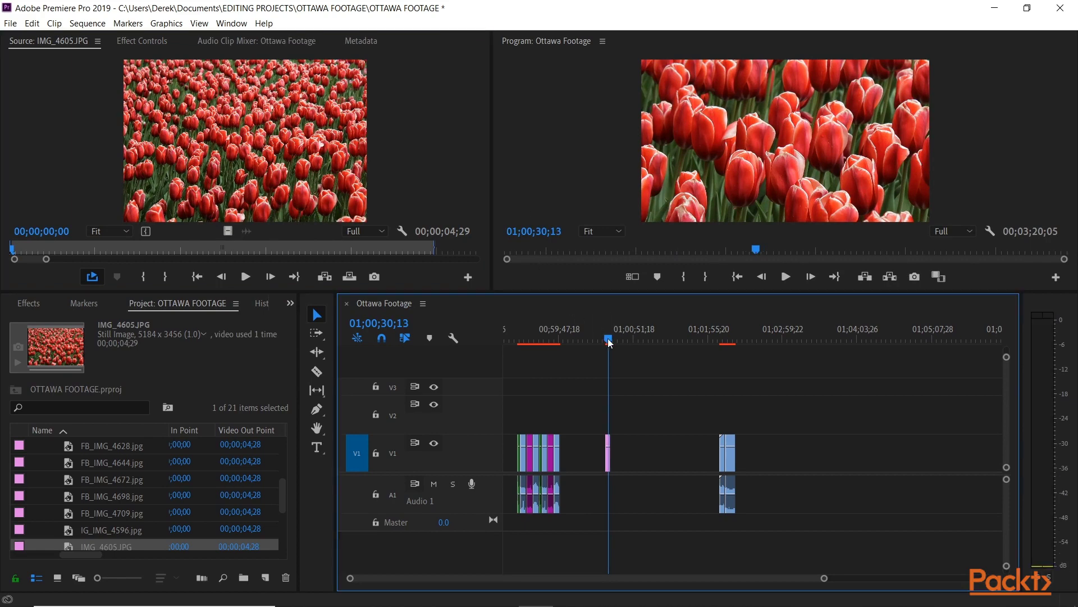
pyautogui.press('=')
pyautogui.press('=')
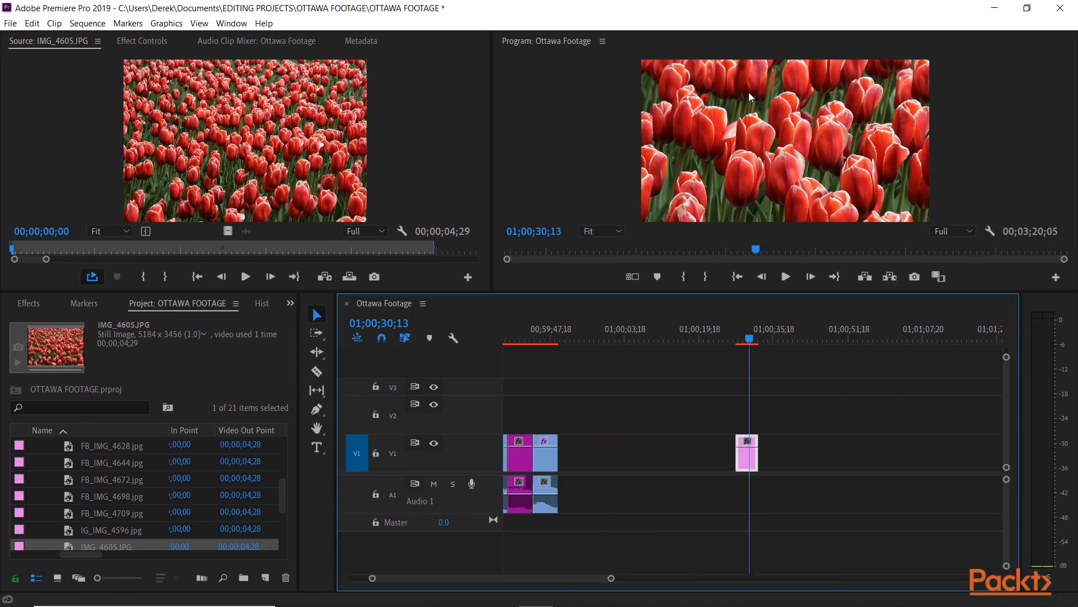
pyautogui.press('=')
pyautogui.press('=')
pyautogui.rightClick(759, 456)
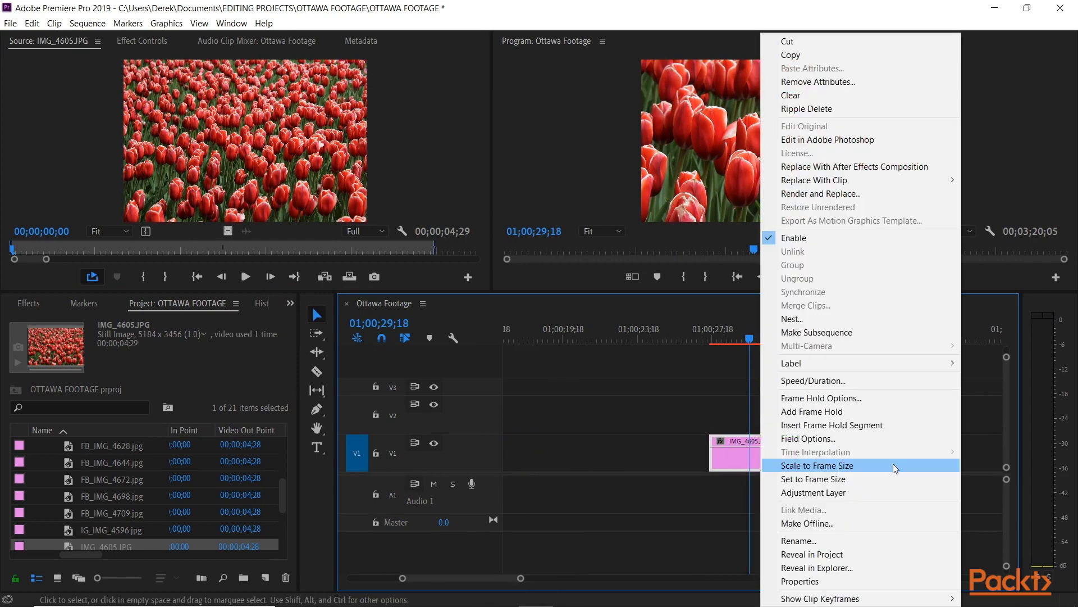
pyautogui.click(895, 469)
pyautogui.hotkey('shift', '5')
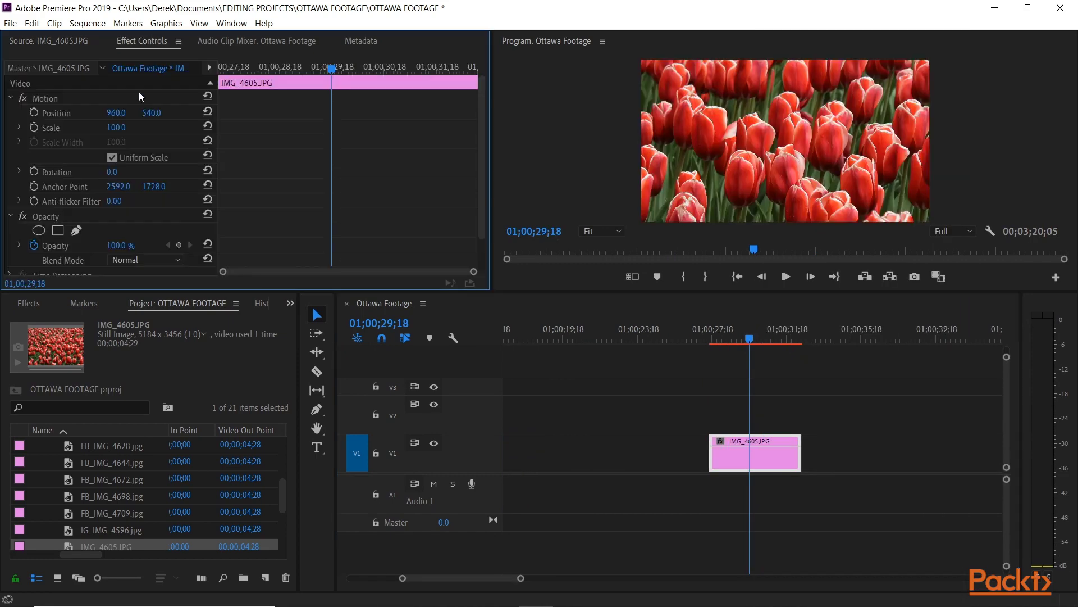
pyautogui.moveTo(114, 127); pyautogui.dragTo(99, 128)
pyautogui.moveTo(710, 339); pyautogui.dragTo(766, 341)
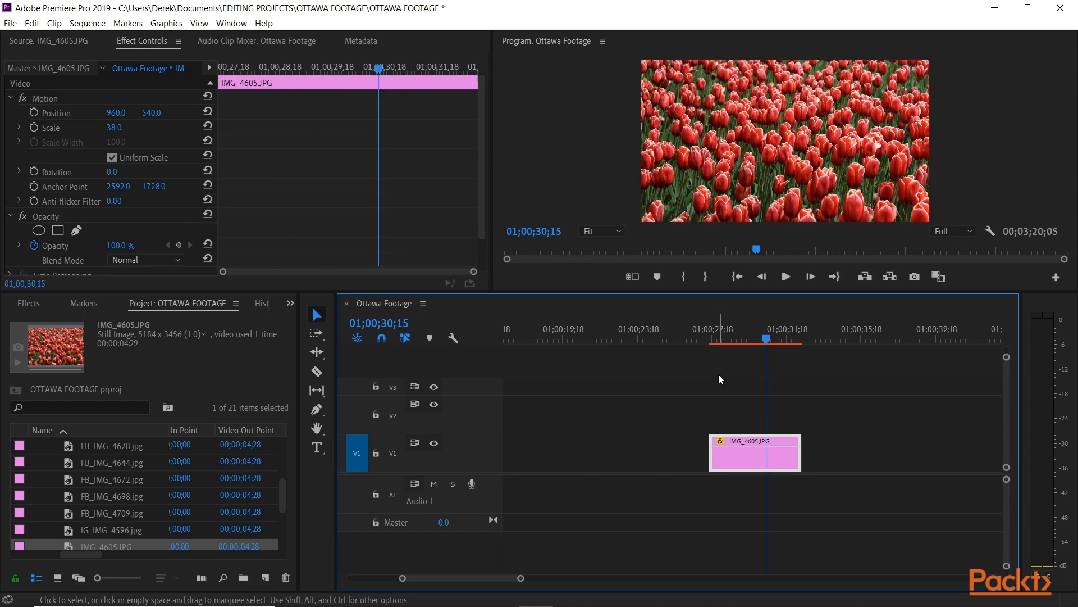
# Step: Mark an in-to-out range around the IMG_4605.JPG clip, render its effects in to out, and play the result
pyautogui.moveTo(707, 452); pyautogui.dragTo(662, 452)
pyautogui.moveTo(800, 451); pyautogui.dragTo(879, 450)
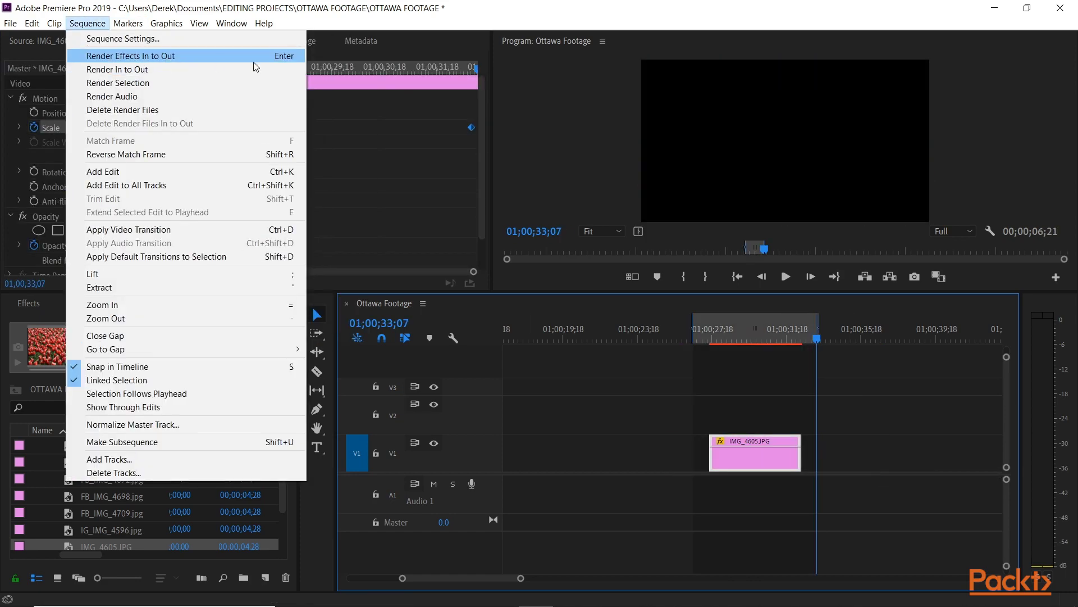
pyautogui.click(140, 53)
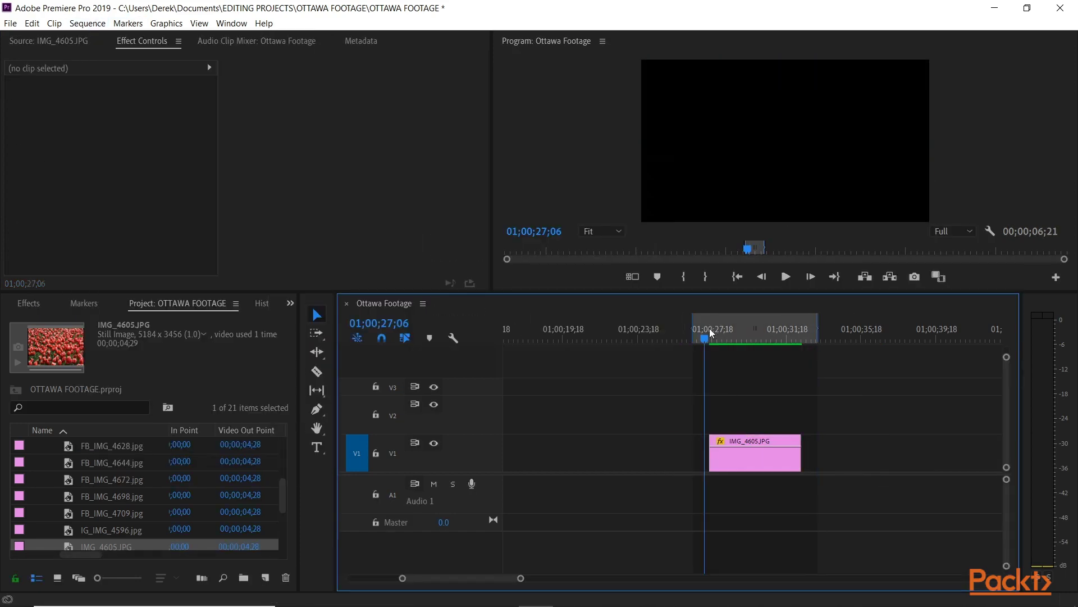
pyautogui.rightClick(716, 337)
pyautogui.click(751, 184)
pyautogui.press('space')
pyautogui.press('space')
# Step: Slide IMG_4610.JPG into the frame and animate IMG_4621.JPG with Position keyframes ending at 1371, 317
pyautogui.click(66, 499)
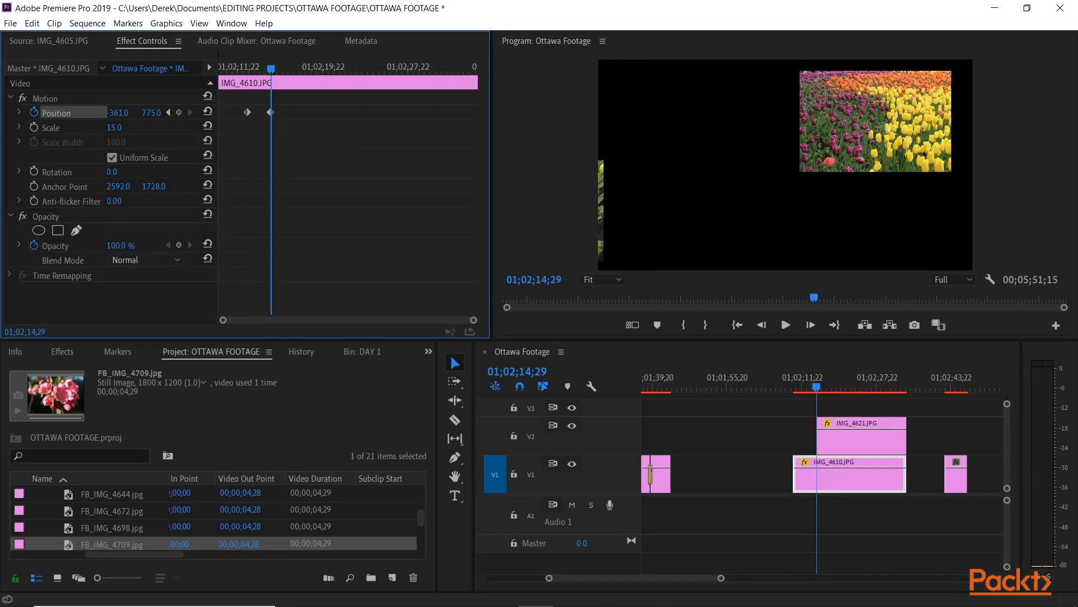
pyautogui.moveTo(117, 113); pyautogui.dragTo(165, 113)
pyautogui.click(843, 443)
pyautogui.click(34, 112)
pyautogui.moveTo(219, 69); pyautogui.dragTo(253, 68)
pyautogui.moveTo(118, 113); pyautogui.dragTo(61, 113)
pyautogui.moveTo(855, 445); pyautogui.dragTo(844, 443)
# Step: Mark in and out points around the start of the IMG_4610.JPG and IMG_4621.JPG animation, render it, and preview it
pyautogui.click(785, 385)
pyautogui.press('space')
pyautogui.click(790, 384)
pyautogui.press('i')
pyautogui.moveTo(790, 386); pyautogui.dragTo(827, 388)
pyautogui.press('o')
pyautogui.press('Return')
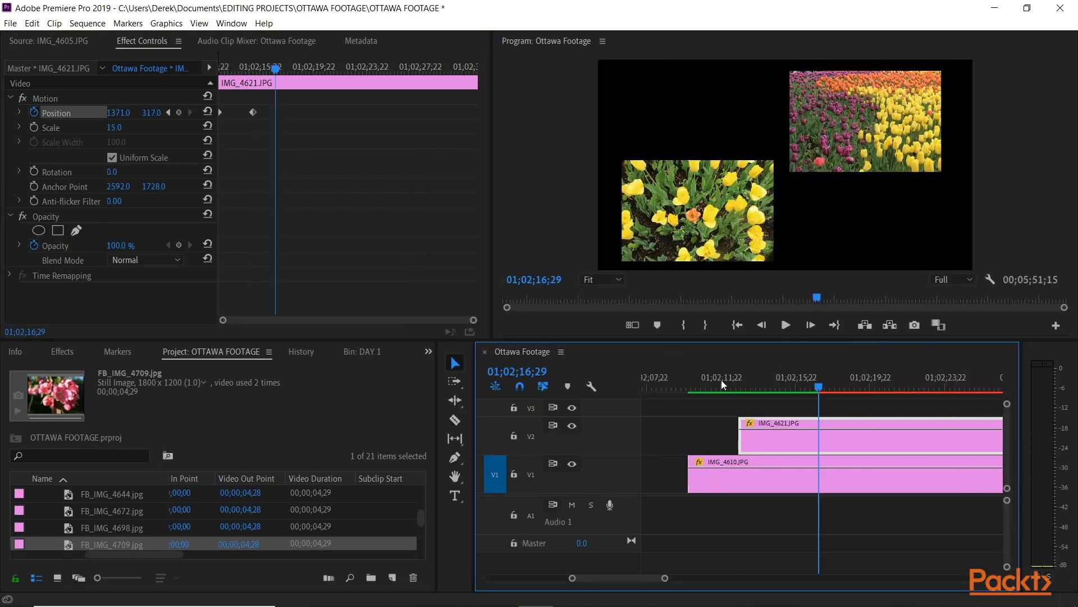
pyautogui.moveTo(723, 384); pyautogui.dragTo(811, 385)
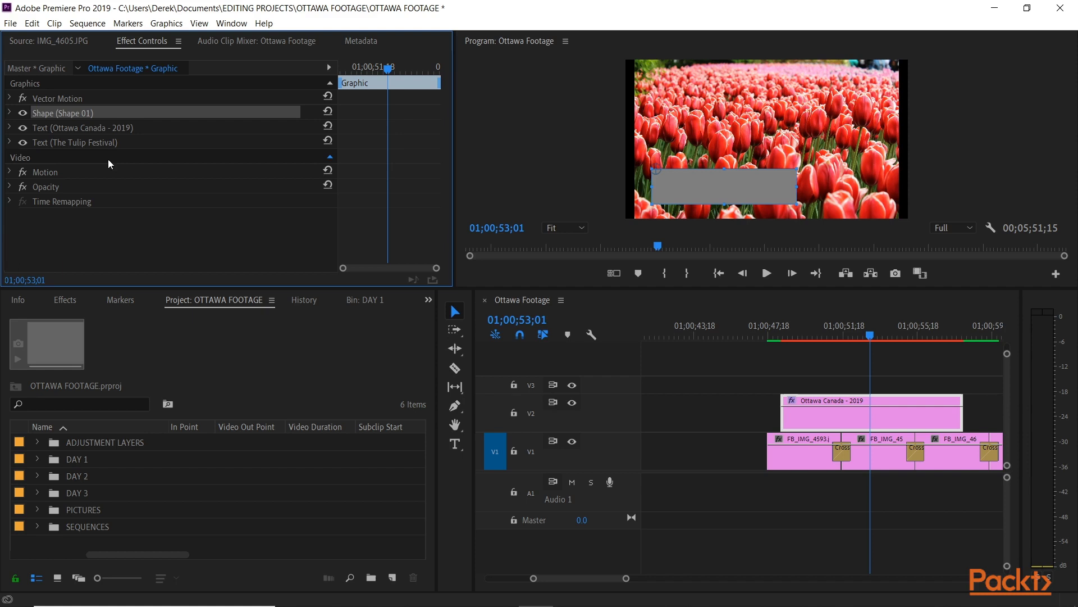
# Step: Move the Shape 01 layer below both text layers and adjust the rectangle's corner to fit the title text
pyautogui.click(126, 140)
pyautogui.moveTo(90, 115); pyautogui.dragTo(112, 149)
pyautogui.moveTo(784, 198); pyautogui.dragTo(785, 200)
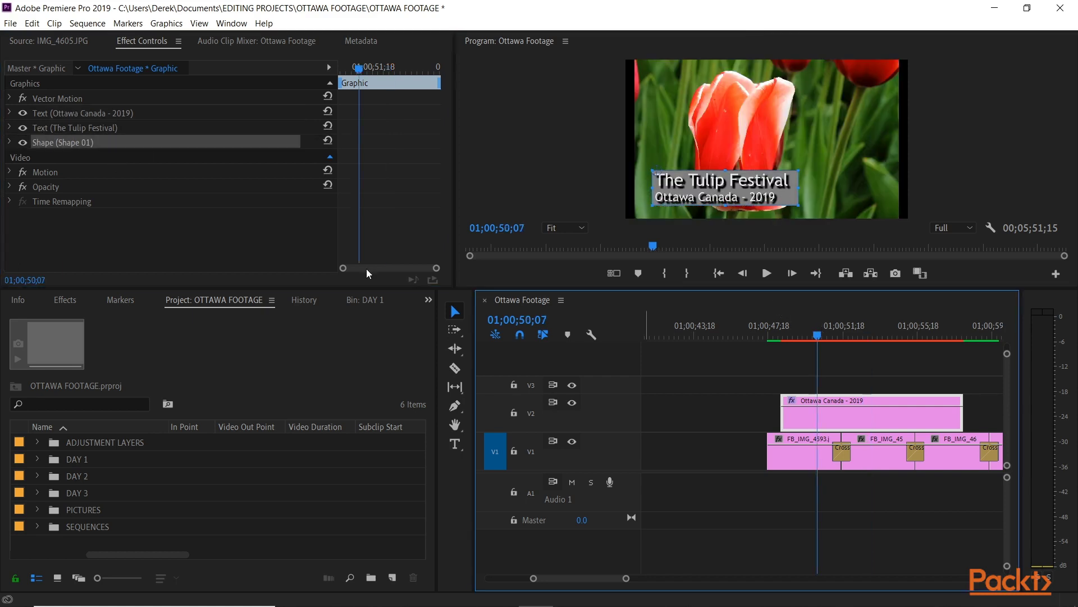
# Step: Change the fill of Shape 01 to orange-red and lower its opacity so the background shows through
pyautogui.click(10, 142)
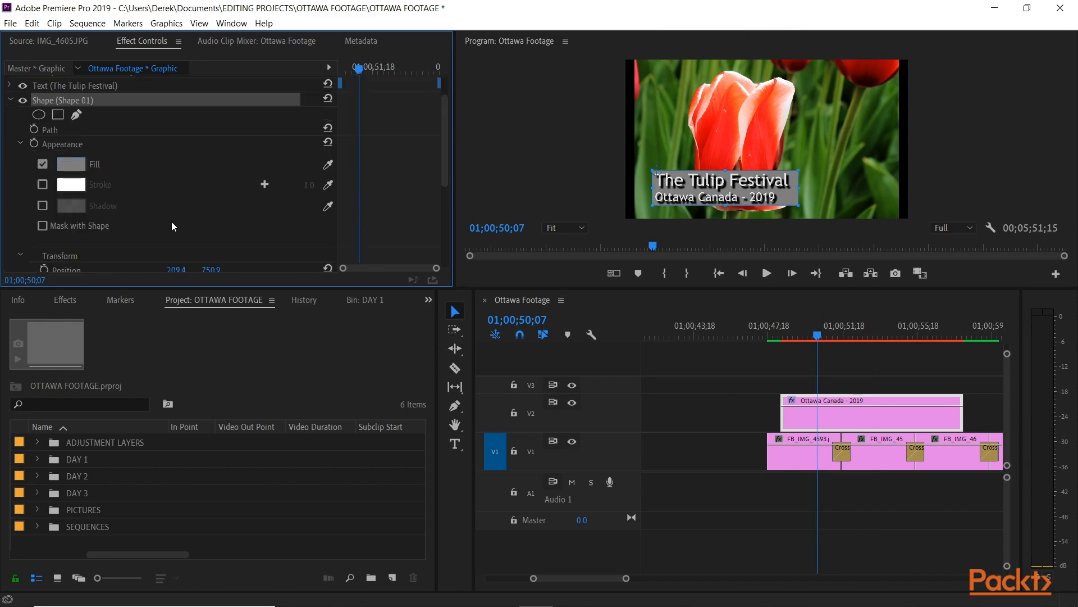
pyautogui.click(72, 164)
pyautogui.click(712, 255)
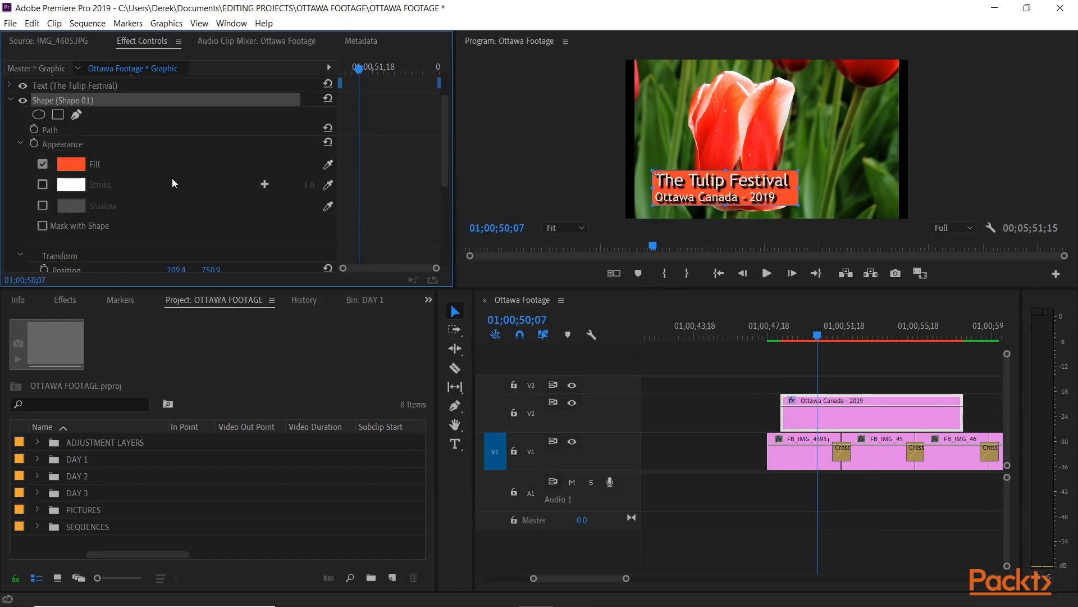
pyautogui.scroll(-4, 174, 183)
pyautogui.moveTo(153, 223); pyautogui.dragTo(113, 222)
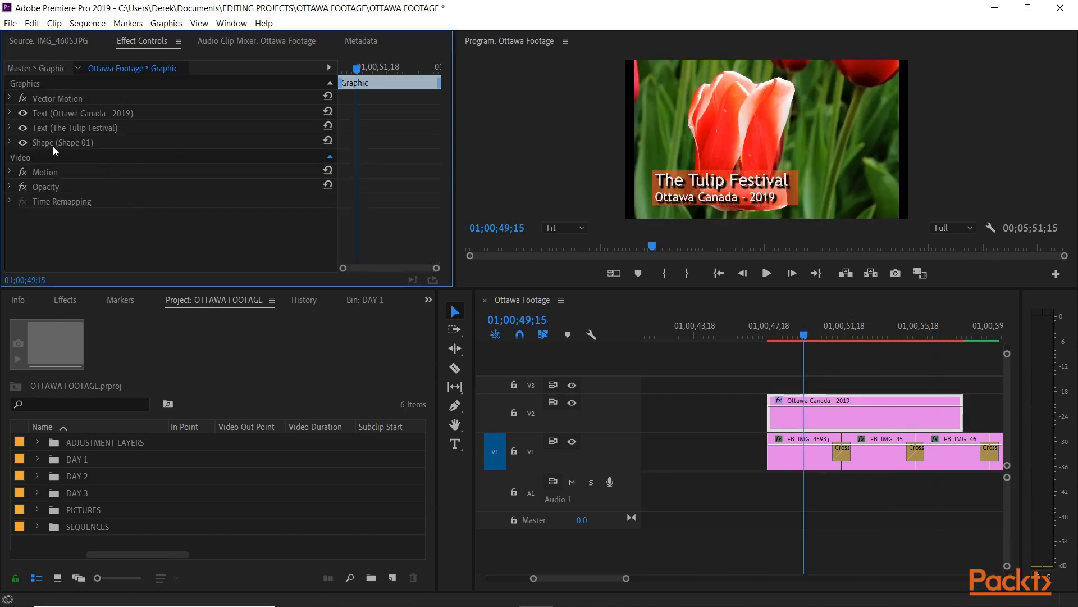
# Step: Move the title graphic off-frame to X position -251, enable Position keyframing, and advance the playhead by +315
pyautogui.click(10, 171)
pyautogui.moveTo(178, 187); pyautogui.dragTo(137, 186)
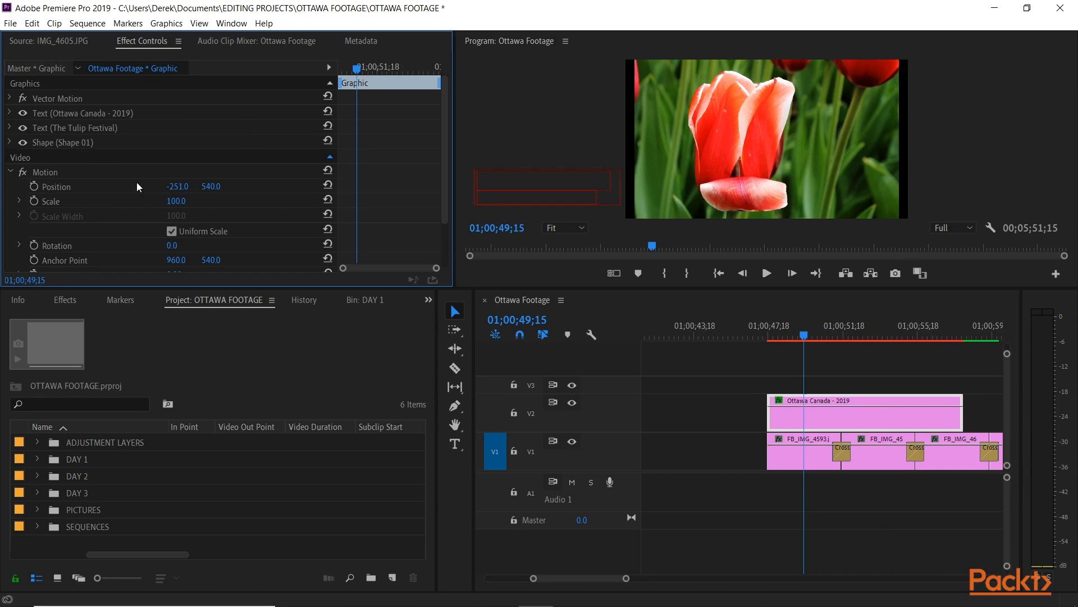
pyautogui.click(34, 186)
pyautogui.moveTo(338, 154); pyautogui.dragTo(240, 157)
pyautogui.moveTo(278, 187); pyautogui.dragTo(242, 187)
pyautogui.moveTo(248, 69); pyautogui.dragTo(240, 70)
pyautogui.click(26, 279)
pyautogui.write('+315')
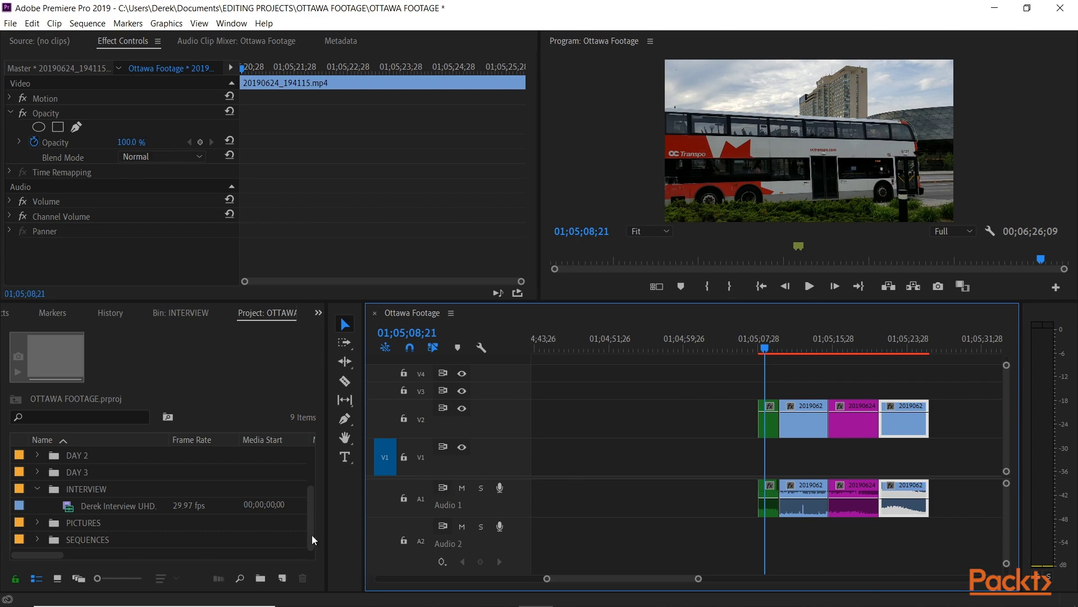
# Step: Create a purple color matte and name it Purple Sky
pyautogui.click(282, 578)
pyautogui.click(306, 511)
pyautogui.click(558, 358)
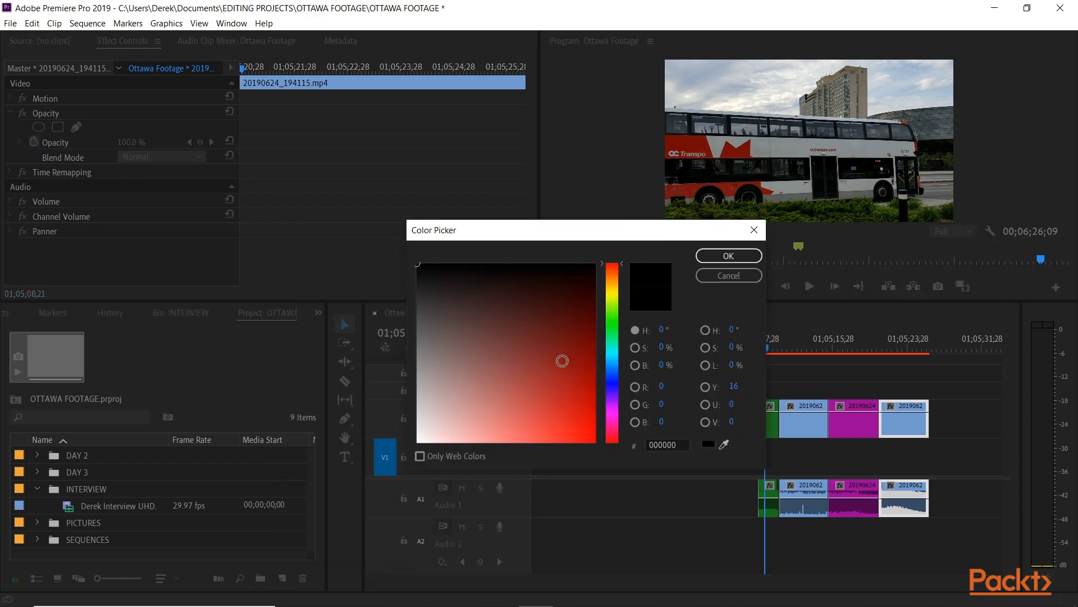
pyautogui.click(611, 410)
pyautogui.click(588, 355)
pyautogui.click(720, 256)
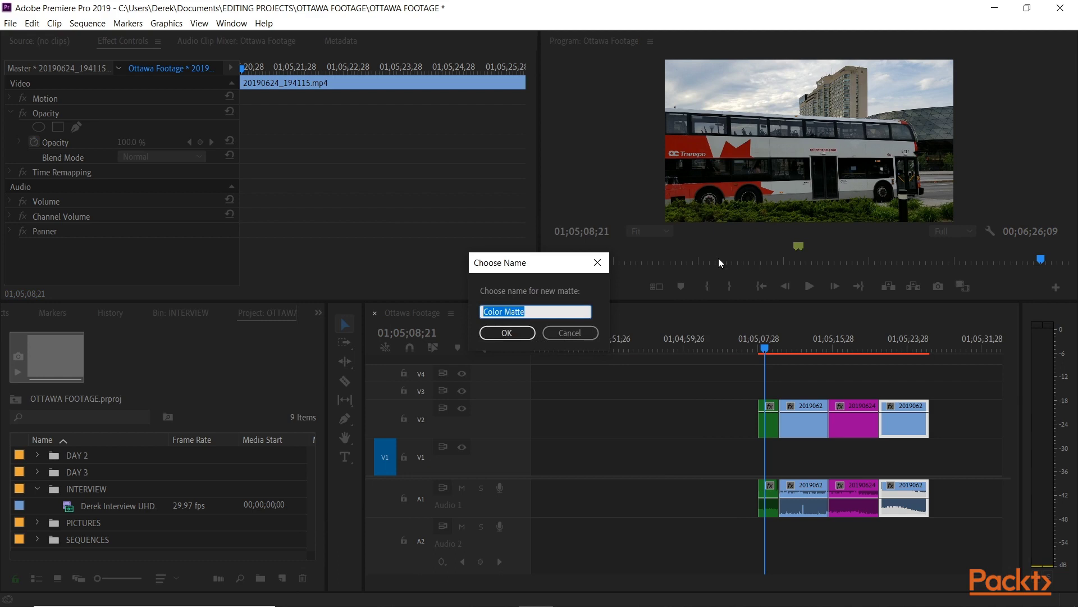
pyautogui.write('Purple Sky')
pyautogui.click(507, 332)
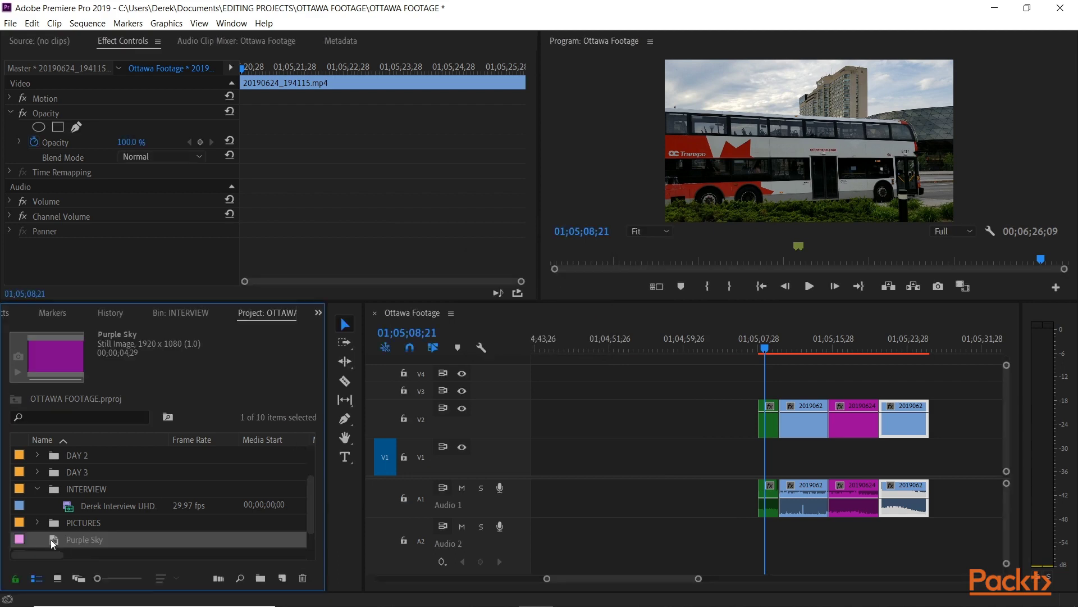
# Step: Place the Purple Sky matte on V1 and fit it directly beneath the full run of clips on V2
pyautogui.moveTo(52, 540); pyautogui.dragTo(703, 448)
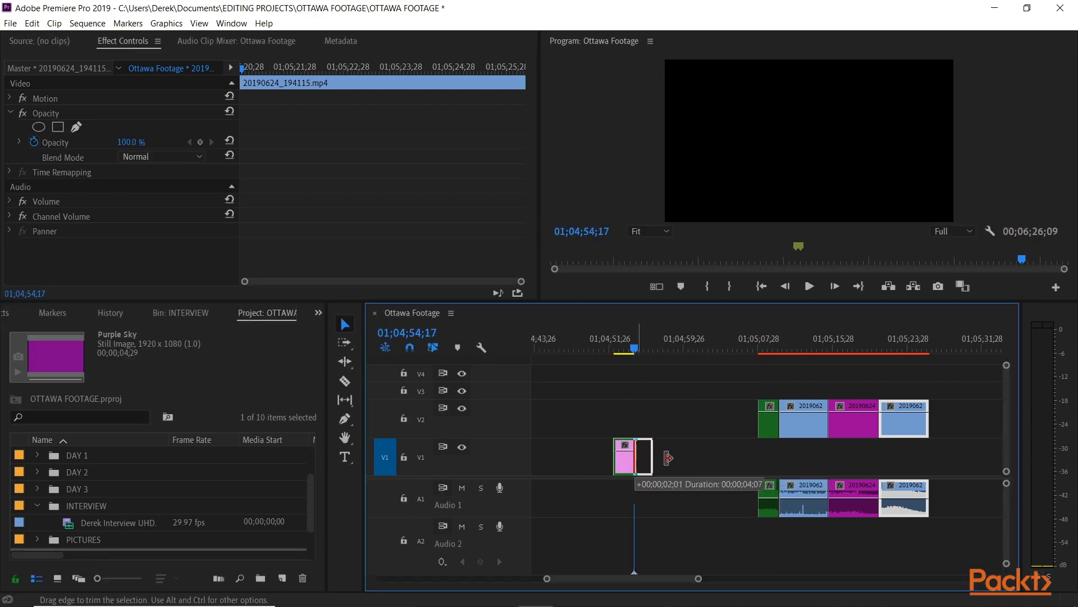
pyautogui.click(639, 458)
pyautogui.click(765, 344)
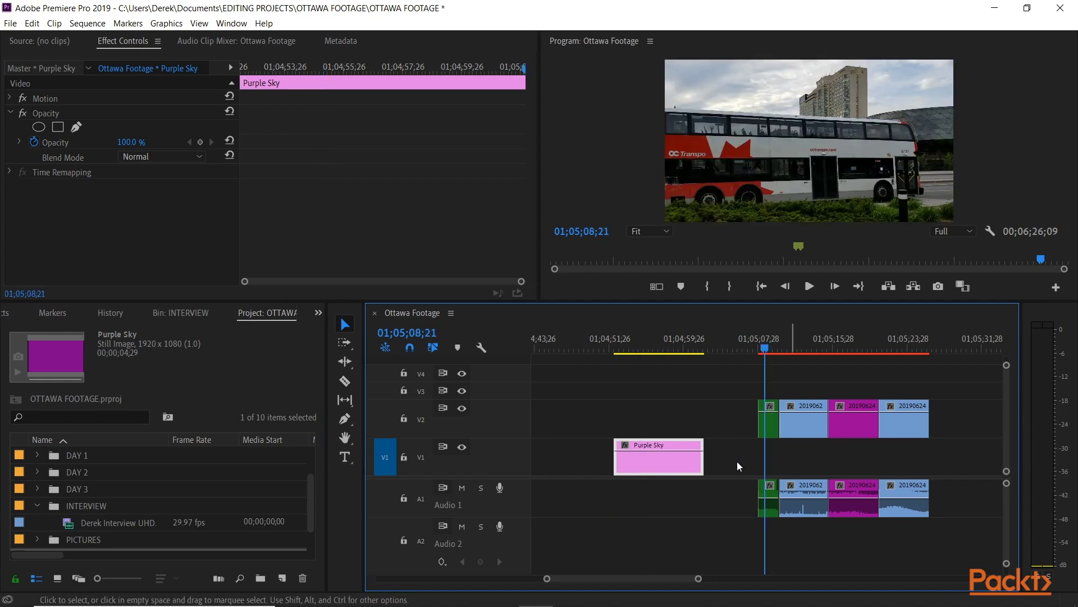
pyautogui.moveTo(684, 468); pyautogui.dragTo(927, 458)
pyautogui.click(767, 345)
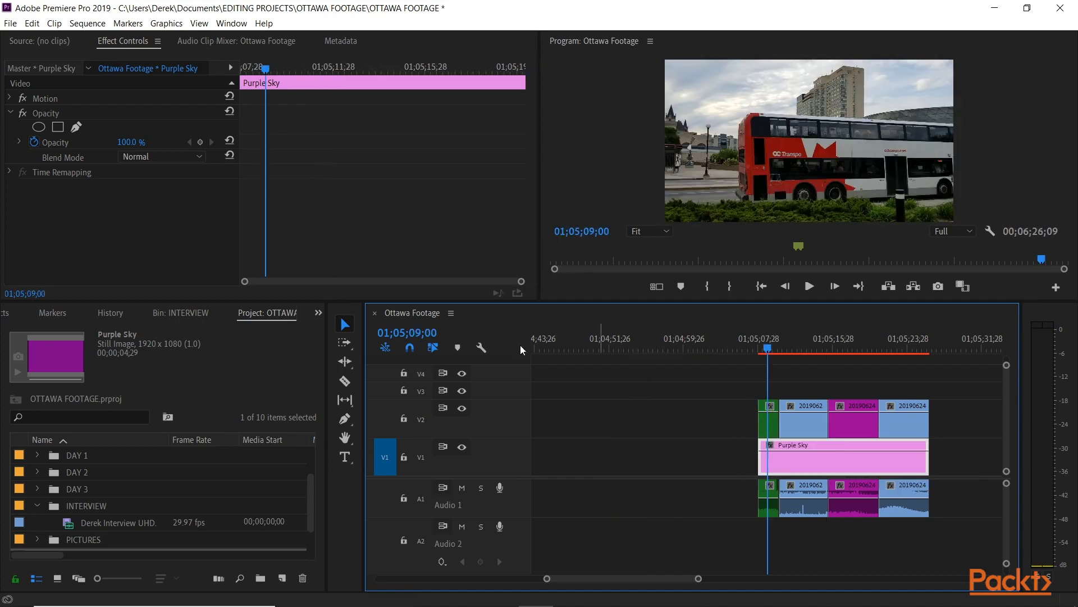
# Step: Apply the Luma Key keying effect to the first clip on V2, 20190624_185311.mp4
pyautogui.click(319, 313)
pyautogui.click(355, 383)
pyautogui.click(18, 406)
pyautogui.click(17, 407)
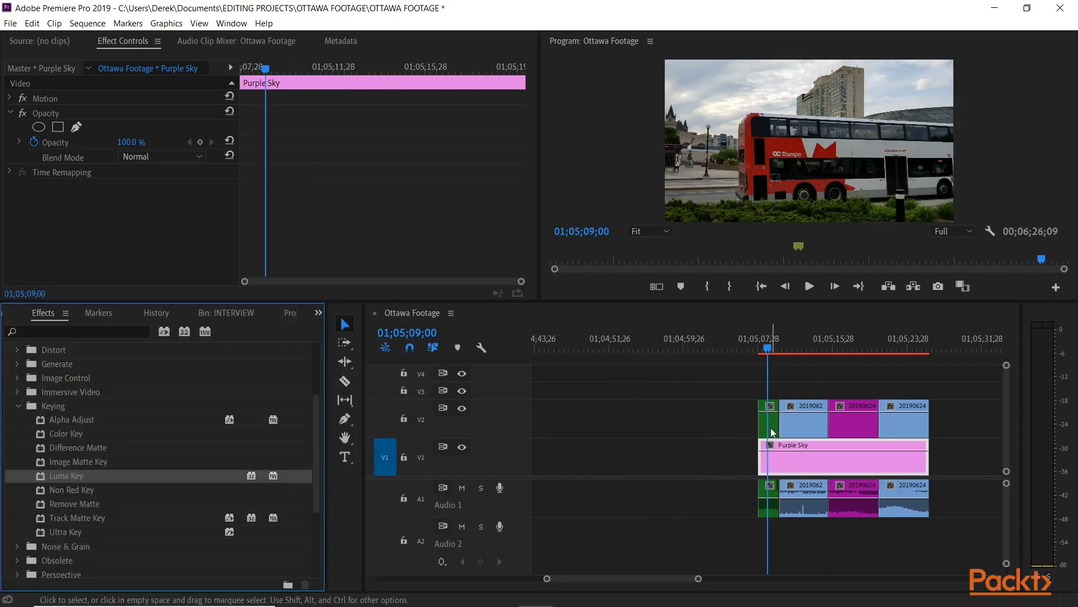
pyautogui.click(771, 431)
pyautogui.press('=')
pyautogui.press('=')
pyautogui.doubleClick(41, 476)
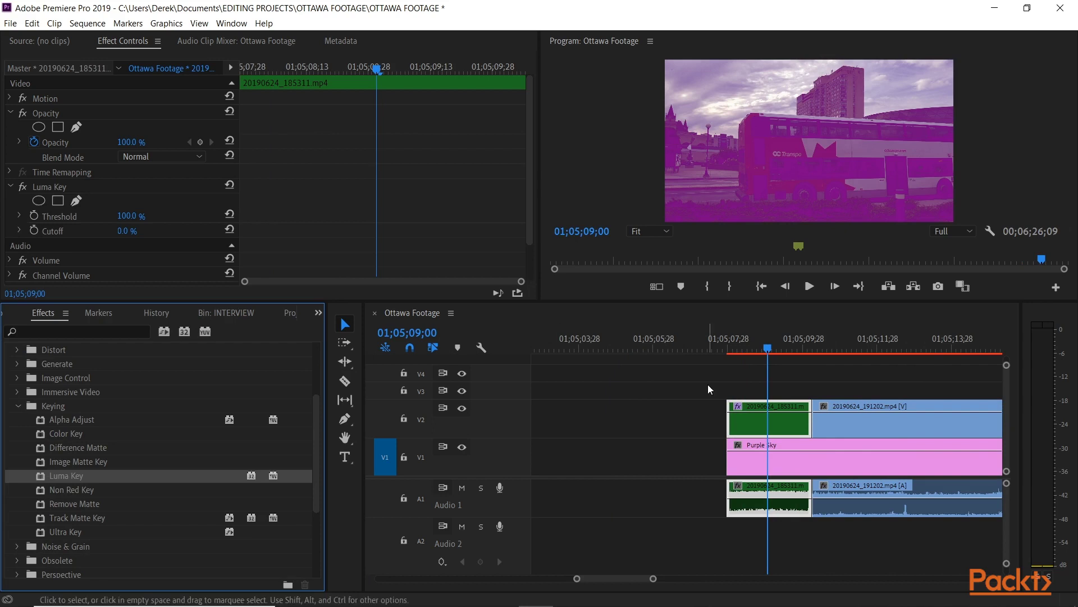
# Step: Expand the Luma Key Threshold and Cutoff settings and lower the threshold on clip 20190624_185311.mp4
pyautogui.click(10, 113)
pyautogui.click(20, 171)
pyautogui.click(20, 213)
pyautogui.moveTo(219, 197); pyautogui.dragTo(153, 195)
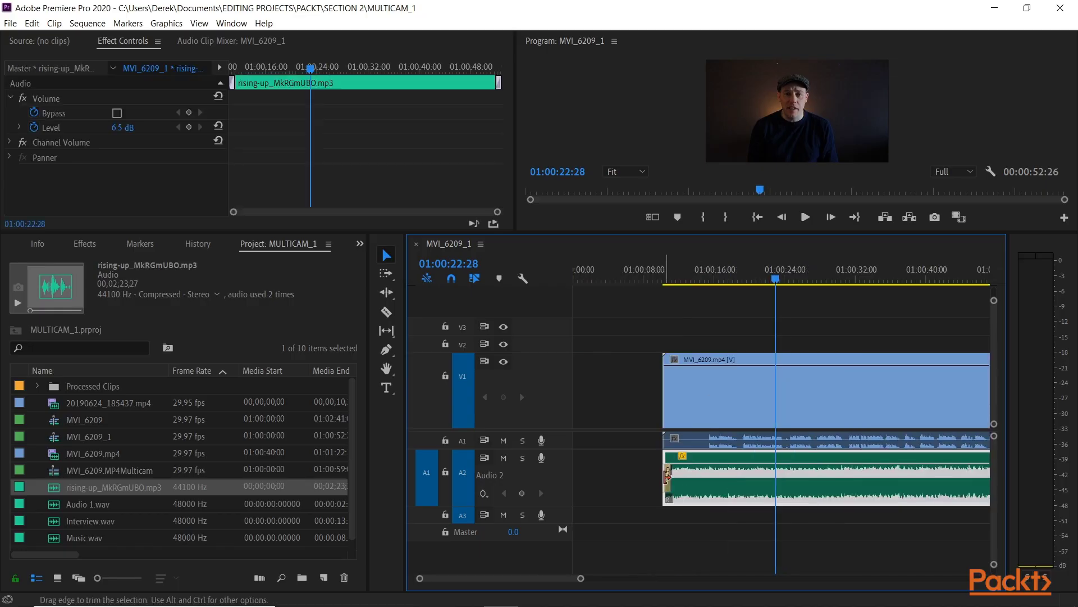
# Step: Preview the start of the sequence and lower the rising-up music clip's volume to -0.9 dB
pyautogui.click(677, 270)
pyautogui.moveTo(669, 232); pyautogui.dragTo(652, 267)
pyautogui.press('space')
pyautogui.click(729, 306)
pyautogui.moveTo(717, 481); pyautogui.dragTo(717, 490)
# Step: Enlarge the timeline's Audio 2 track and lower the music clip's level to -17.9 dB
pyautogui.moveTo(705, 268); pyautogui.dragTo(705, 173)
pyautogui.moveTo(547, 323); pyautogui.dragTo(546, 358)
pyautogui.moveTo(545, 477); pyautogui.dragTo(545, 525)
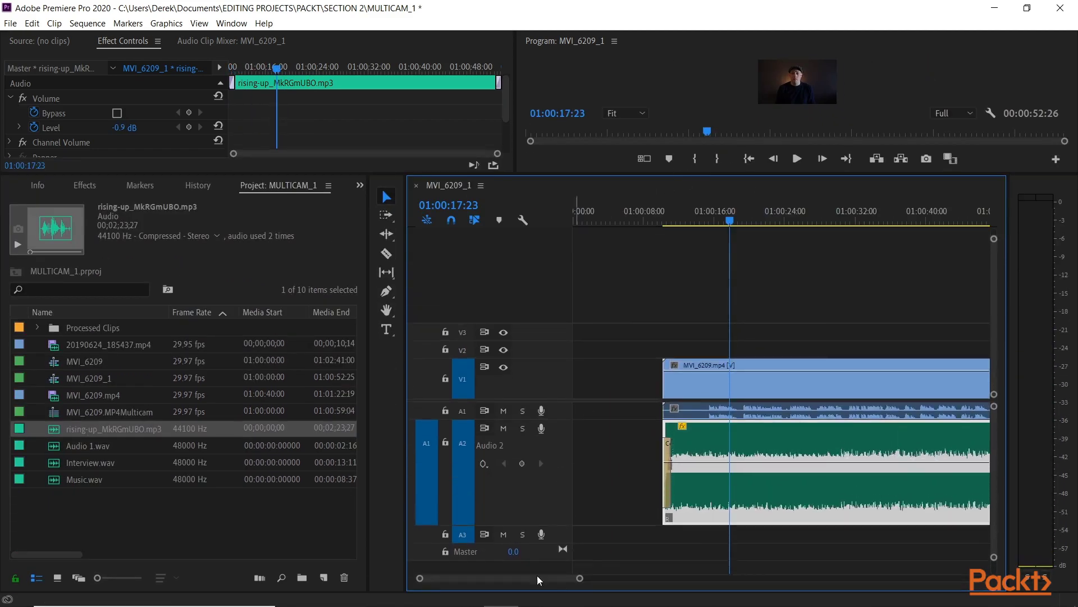
pyautogui.moveTo(537, 577); pyautogui.dragTo(539, 577)
pyautogui.moveTo(769, 465); pyautogui.dragTo(744, 496)
# Step: Play back the sequence to check the reduced music level against the interview
pyautogui.press('space')
pyautogui.press('space')
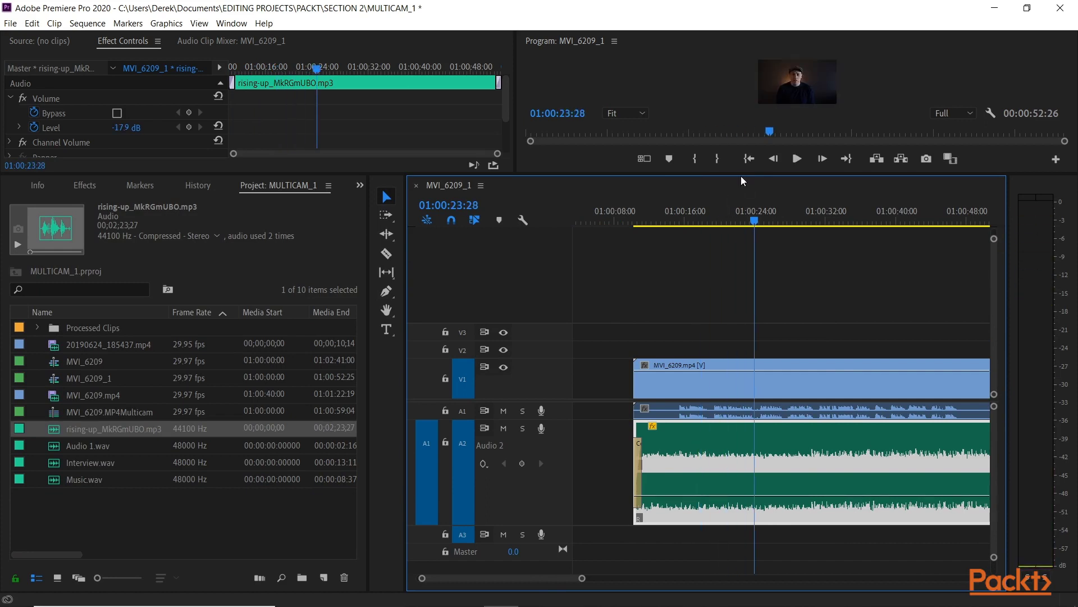
pyautogui.press('space')
pyautogui.click(627, 219)
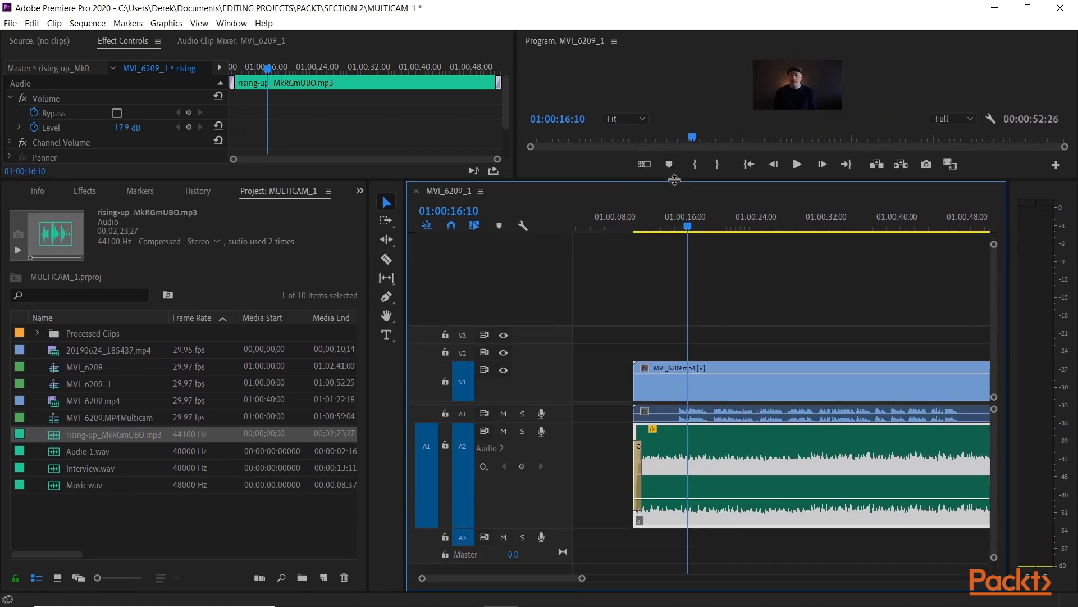
pyautogui.press('End')
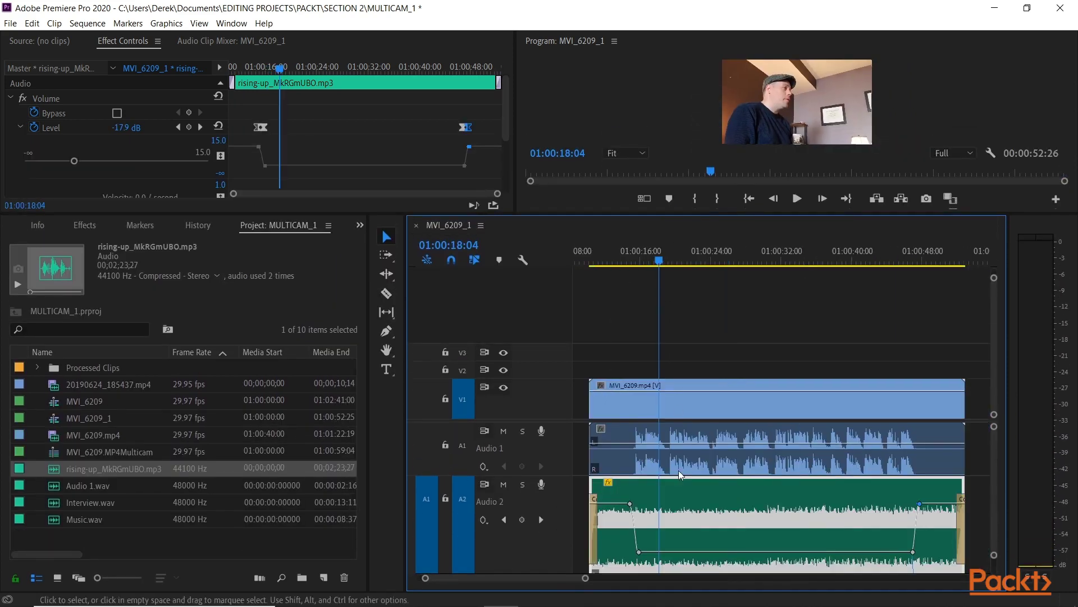
# Step: Compare soloing Audio 1 with muting Audio 2, leaving only Audio 1 soloed
pyautogui.click(521, 430)
pyautogui.click(522, 431)
pyautogui.click(505, 484)
pyautogui.press('space')
pyautogui.click(505, 484)
pyautogui.click(522, 431)
# Step: Add volume keyframes around the pause at 01:00:24:00 on Audio 1, lower the level between them, and play the result
pyautogui.click(708, 260)
pyautogui.press('=')
pyautogui.press('=')
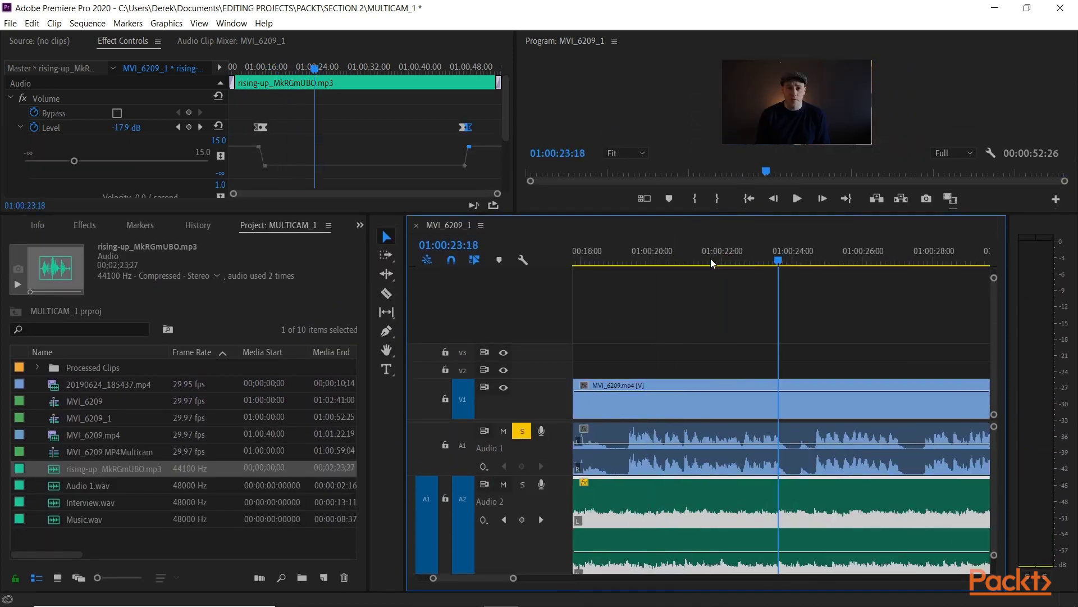
pyautogui.moveTo(807, 262); pyautogui.dragTo(770, 266)
pyautogui.press('=')
pyautogui.press('space')
pyautogui.press('space')
pyautogui.press('=')
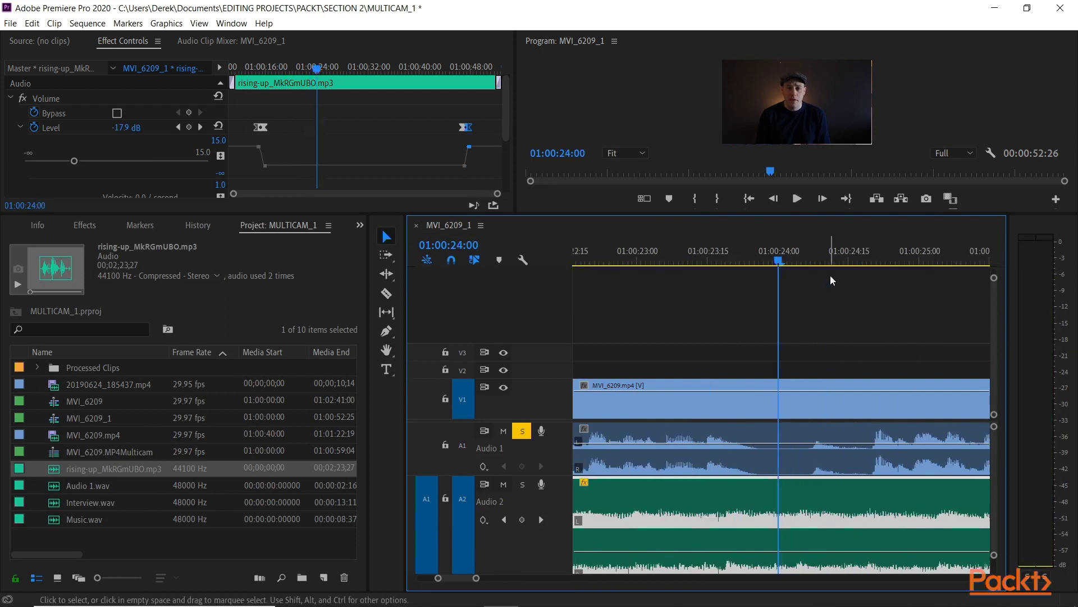
pyautogui.click(779, 447)
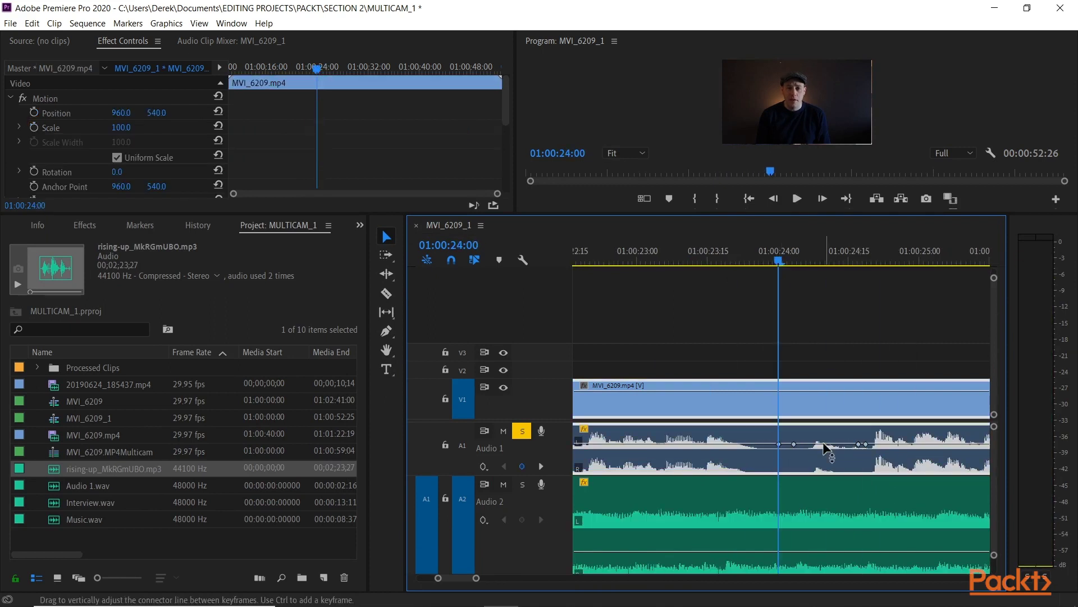
pyautogui.moveTo(825, 448); pyautogui.dragTo(826, 470)
pyautogui.press('-')
pyautogui.press('space')
pyautogui.press('space')
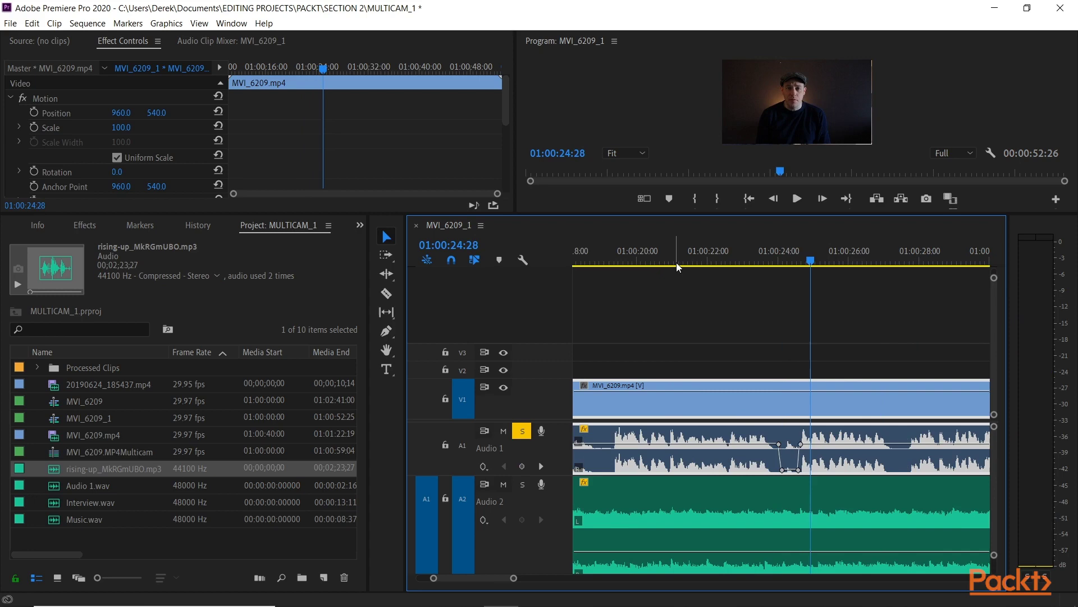
# Step: Lower the Audio 1 clip's level at another pause beyond 01:00:36:15
pyautogui.press('-')
pyautogui.press('-')
pyautogui.click(884, 262)
pyautogui.press('=')
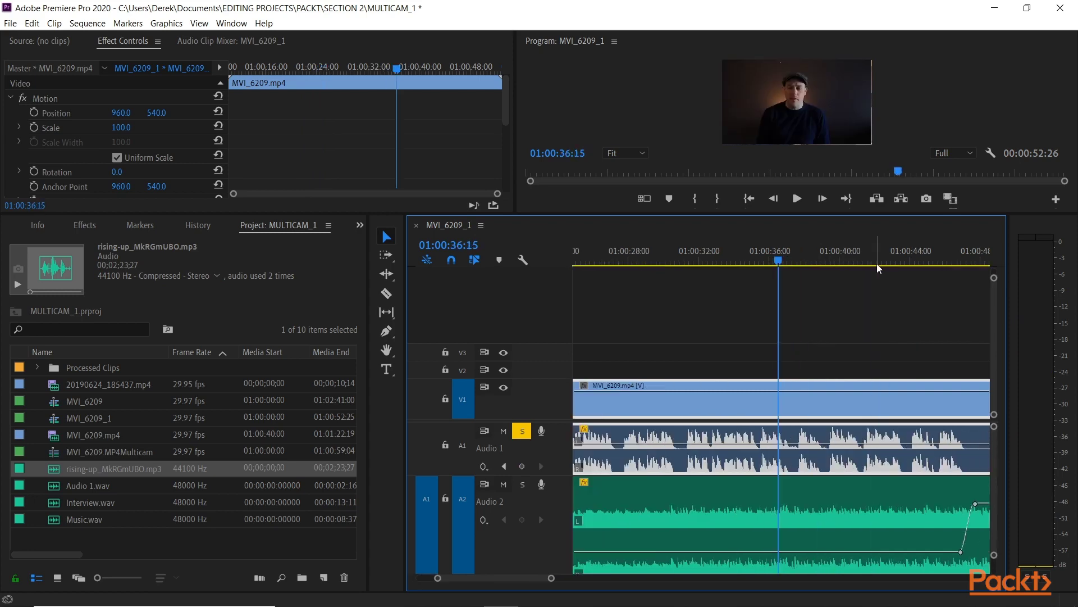
pyautogui.click(877, 261)
pyautogui.press('=')
pyautogui.click(856, 262)
pyautogui.press('=')
pyautogui.press('=')
pyautogui.click(835, 261)
pyautogui.moveTo(834, 448); pyautogui.dragTo(837, 490)
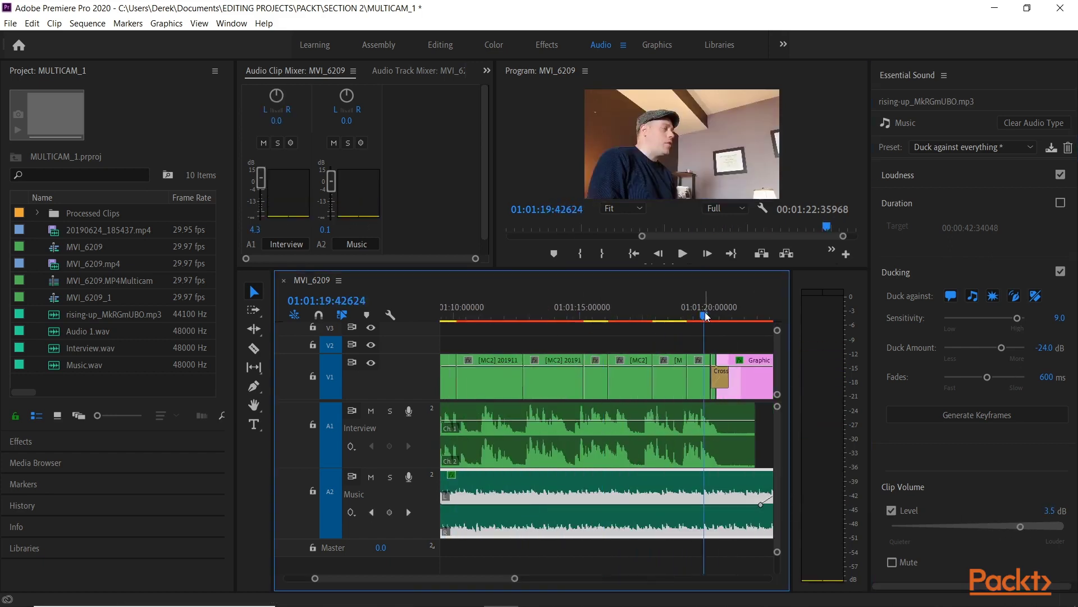
# Step: Lock V1, trim the interview audio's end to 01:01:20:42217, and regenerate the music clip's ducking keyframes
pyautogui.click(313, 377)
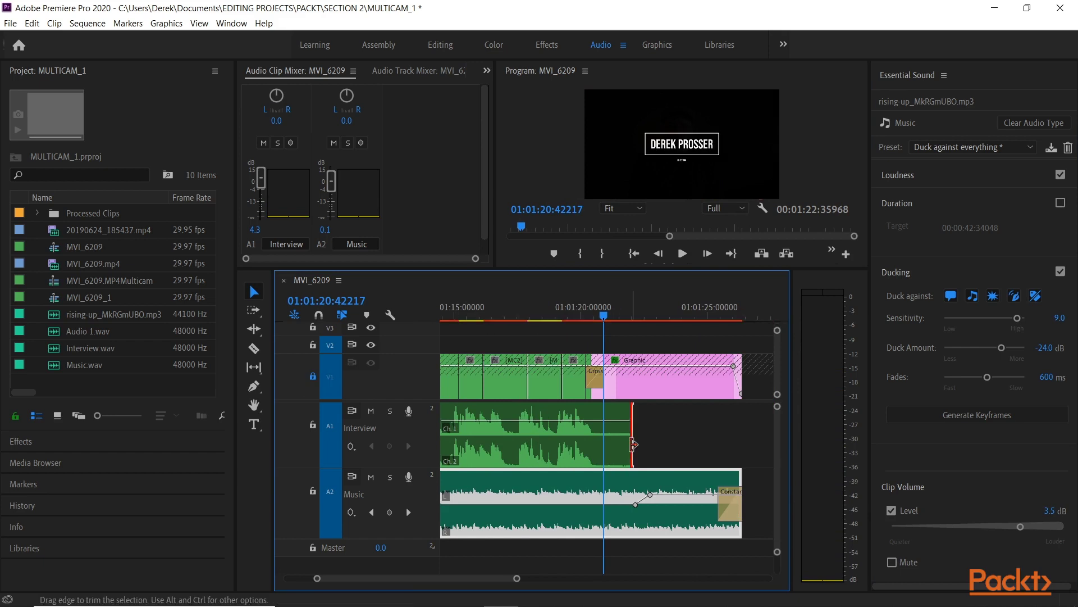
pyautogui.moveTo(630, 438); pyautogui.dragTo(602, 449)
pyautogui.click(685, 533)
pyautogui.click(977, 415)
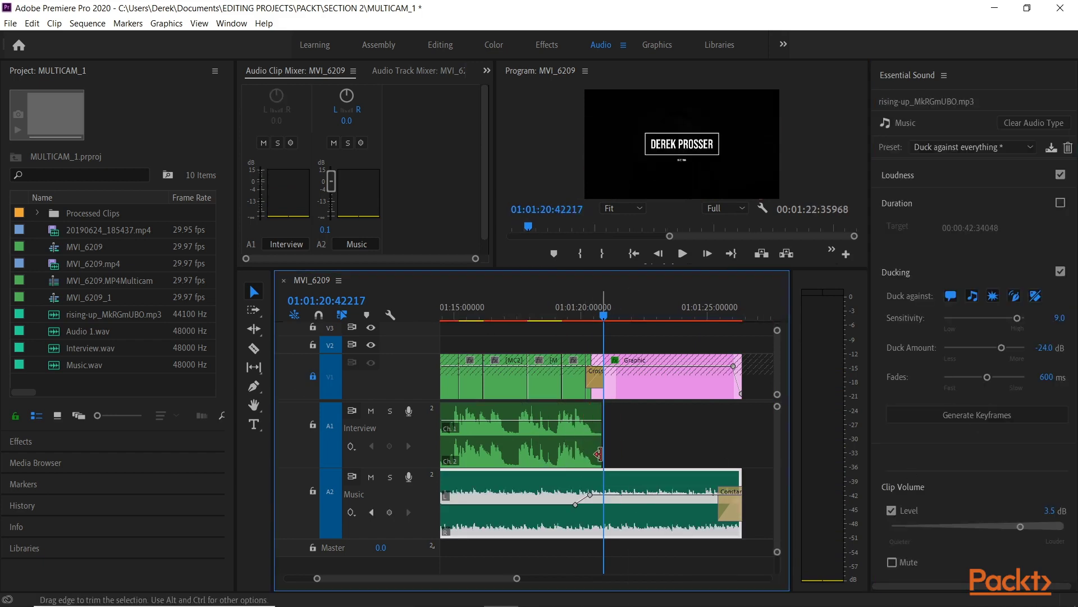
pyautogui.click(977, 415)
pyautogui.click(490, 315)
pyautogui.press('space')
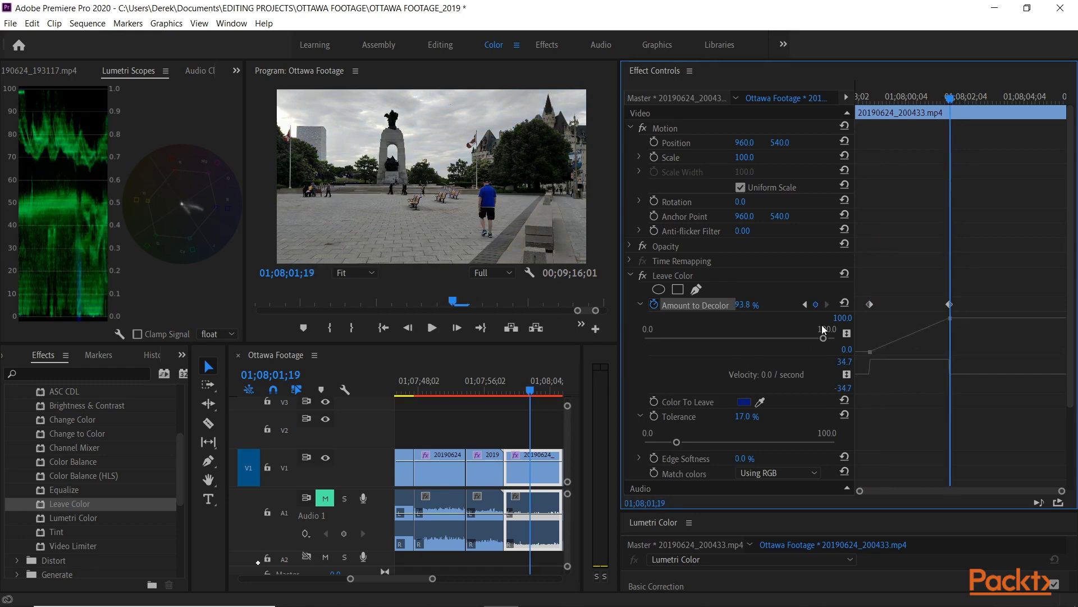
# Step: Preview the Leave Color effect and apply Hold interpolation to the second Amount to Decolor keyframe
pyautogui.click(500, 391)
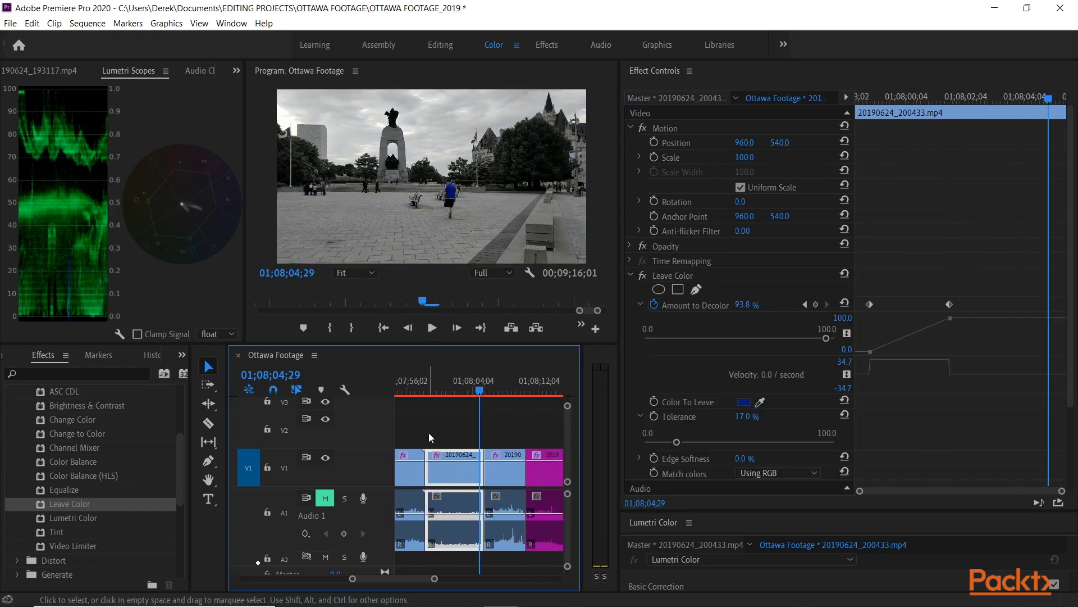
pyautogui.rightClick(949, 303)
pyautogui.click(992, 460)
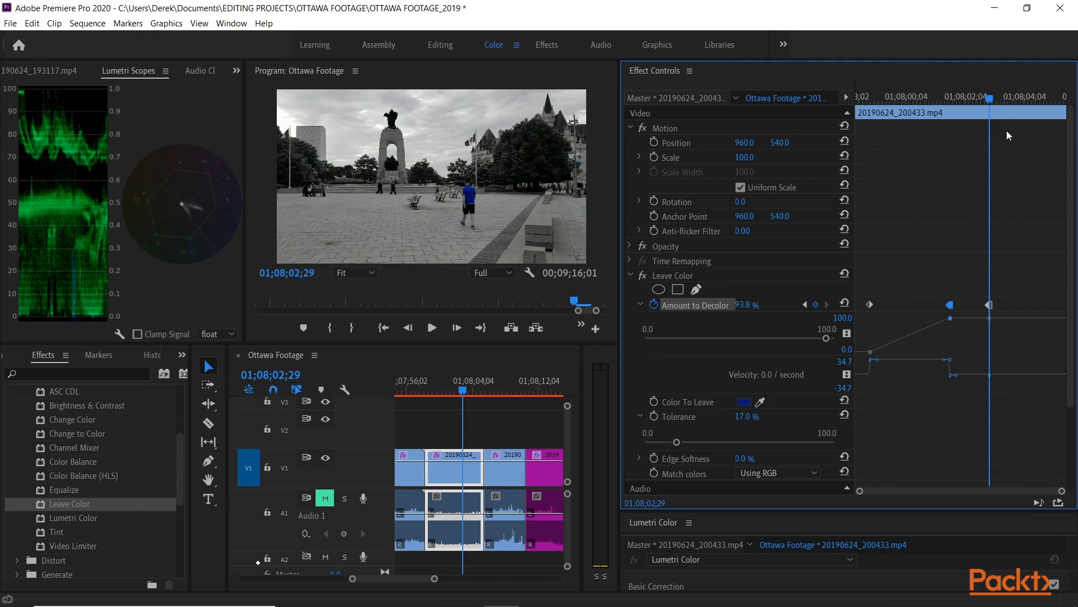
# Step: Extend clip 20190624_200433.mp4 and move its 0% Amount to Decolor keyframe nearer the clip's end, previewing the change
pyautogui.moveTo(482, 473); pyautogui.dragTo(499, 473)
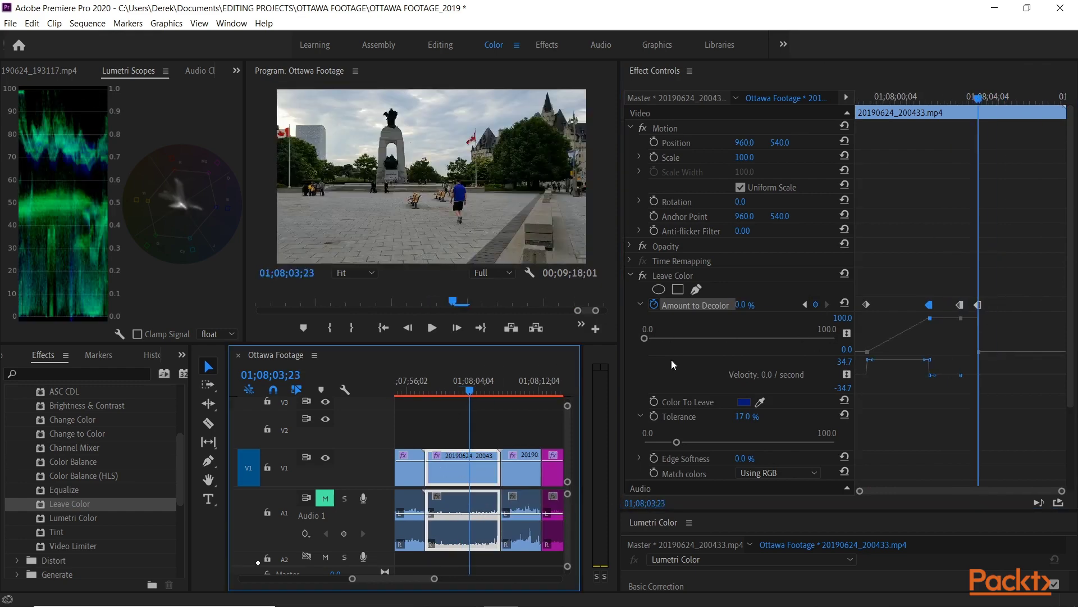
pyautogui.moveTo(978, 305); pyautogui.dragTo(1039, 304)
pyautogui.moveTo(866, 100); pyautogui.dragTo(930, 101)
pyautogui.press('space')
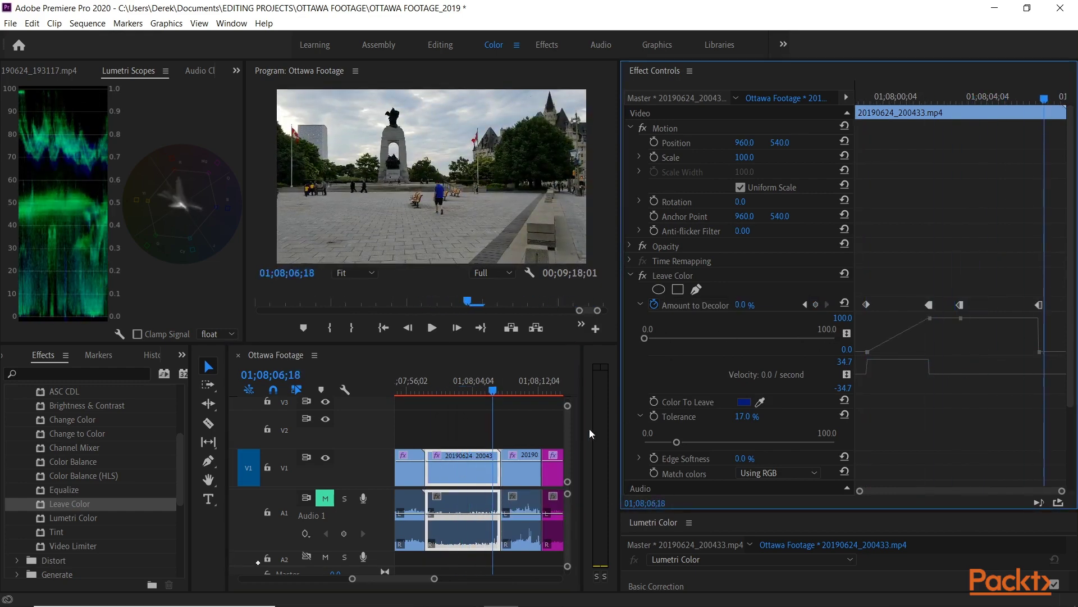
pyautogui.click(400, 388)
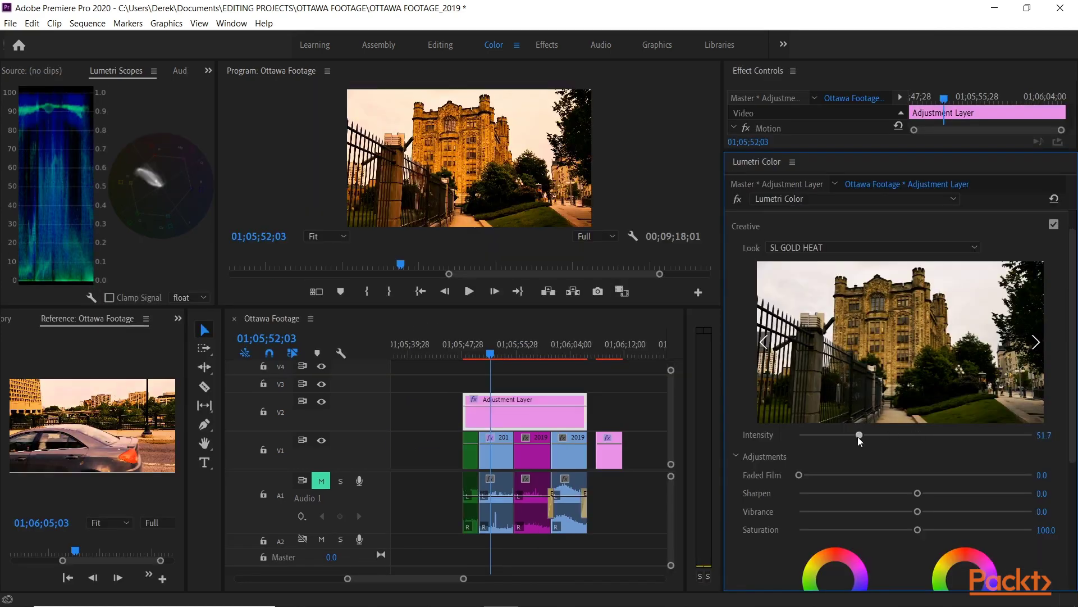
# Step: Raise the SL GOLD HEAT look's intensity to 174.8 and Faded Film to about 70.3 on the adjustment layer
pyautogui.moveTo(854, 437); pyautogui.dragTo(1006, 437)
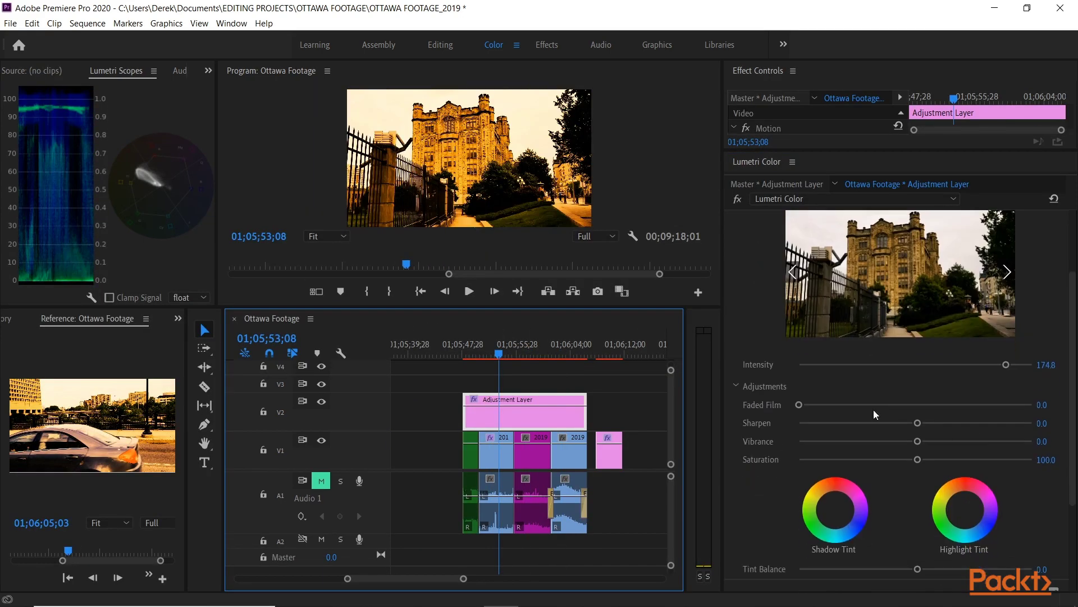
pyautogui.moveTo(798, 404); pyautogui.dragTo(964, 405)
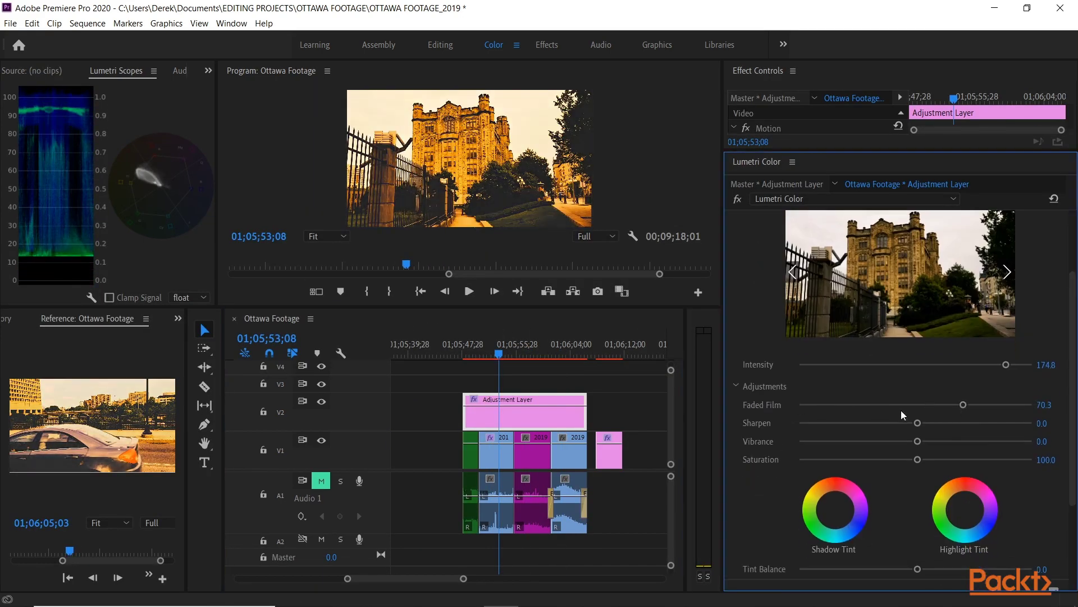
pyautogui.scroll(-3, 775, 479)
# Step: Set Sharpen to 22.5, Vibrance to -10.5 and Saturation to 121.3, and tint the shadows red and the highlights violet-blue
pyautogui.moveTo(918, 352); pyautogui.dragTo(942, 353)
pyautogui.moveTo(917, 389); pyautogui.dragTo(939, 389)
pyautogui.moveTo(917, 371); pyautogui.dragTo(903, 370)
pyautogui.moveTo(835, 440)
pyautogui.mouseDown()
pyautogui.moveTo(824, 449)
pyautogui.moveTo(844, 435)
pyautogui.mouseUp()
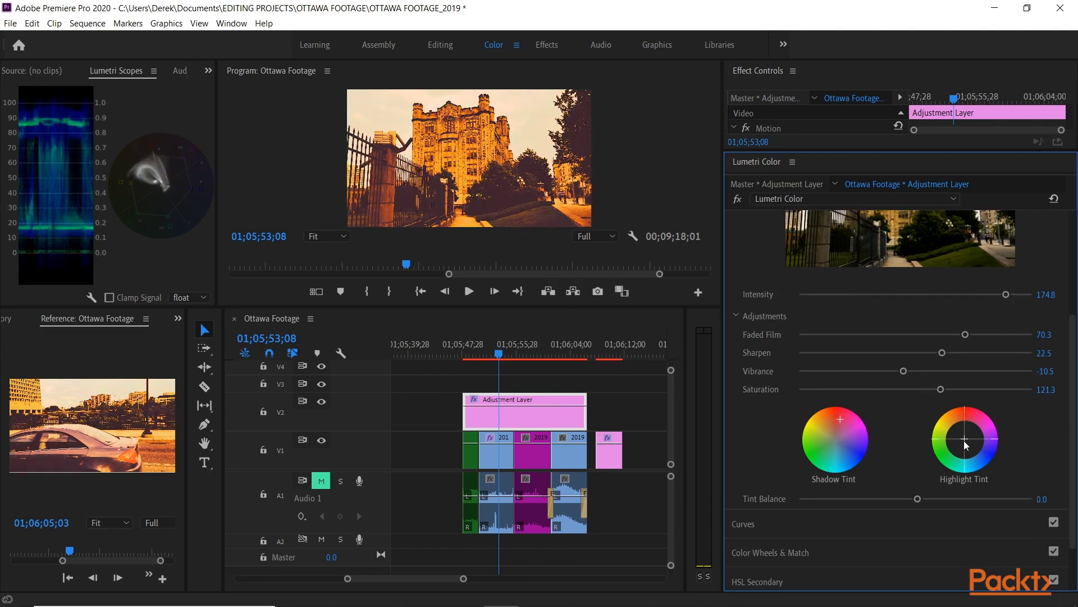
pyautogui.moveTo(965, 439); pyautogui.dragTo(985, 451)
# Step: Toggle the Basic Correction and Creative adjustments to compare the image, leaving both disabled
pyautogui.scroll(5, 823, 251)
pyautogui.click(820, 251)
pyautogui.click(1054, 253)
pyautogui.click(1054, 224)
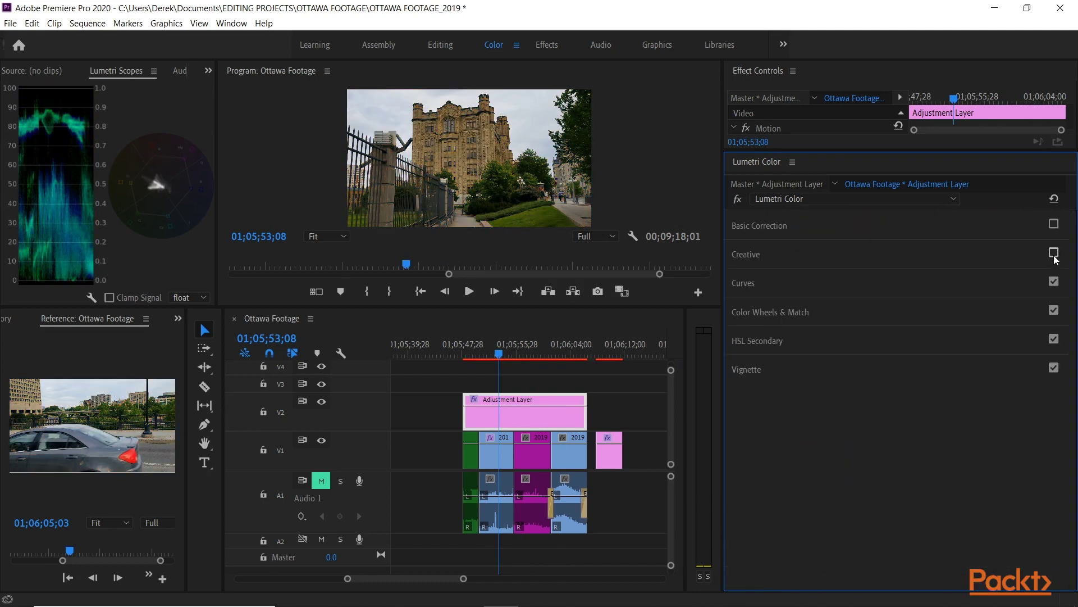
pyautogui.click(1054, 253)
pyautogui.click(1055, 224)
pyautogui.click(1054, 224)
pyautogui.click(1054, 253)
# Step: Shape the white RGB curve into an S by lowering the shadows and raising the highlights
pyautogui.click(831, 255)
pyautogui.click(831, 255)
pyautogui.click(836, 287)
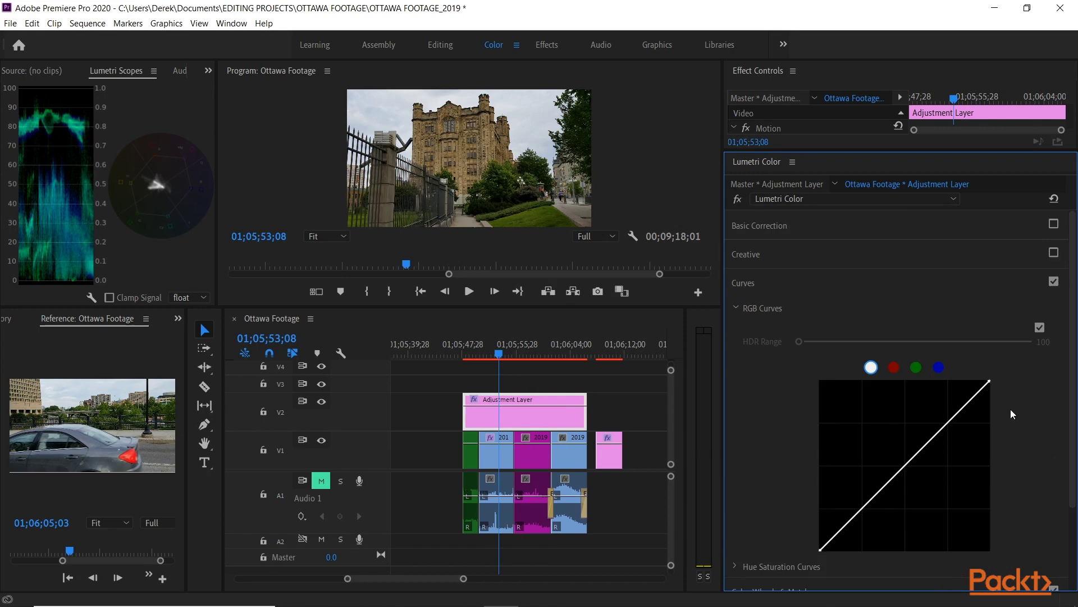
pyautogui.moveTo(1074, 415); pyautogui.dragTo(1073, 471)
pyautogui.moveTo(866, 438); pyautogui.dragTo(868, 466)
pyautogui.moveTo(948, 375); pyautogui.dragTo(938, 342)
pyautogui.moveTo(869, 465); pyautogui.dragTo(857, 465)
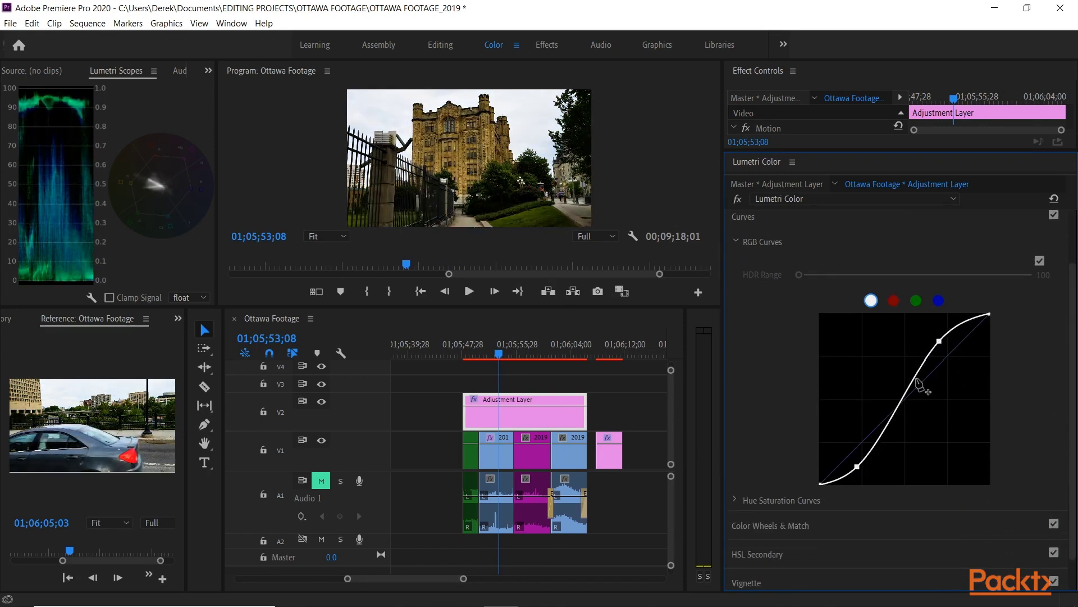
# Step: Collapse the RGB Curves and examine the Hue vs Sat and Hue vs Hue curves
pyautogui.scroll(1, 775, 289)
pyautogui.click(737, 244)
pyautogui.click(735, 330)
pyautogui.scroll(-3, 1011, 362)
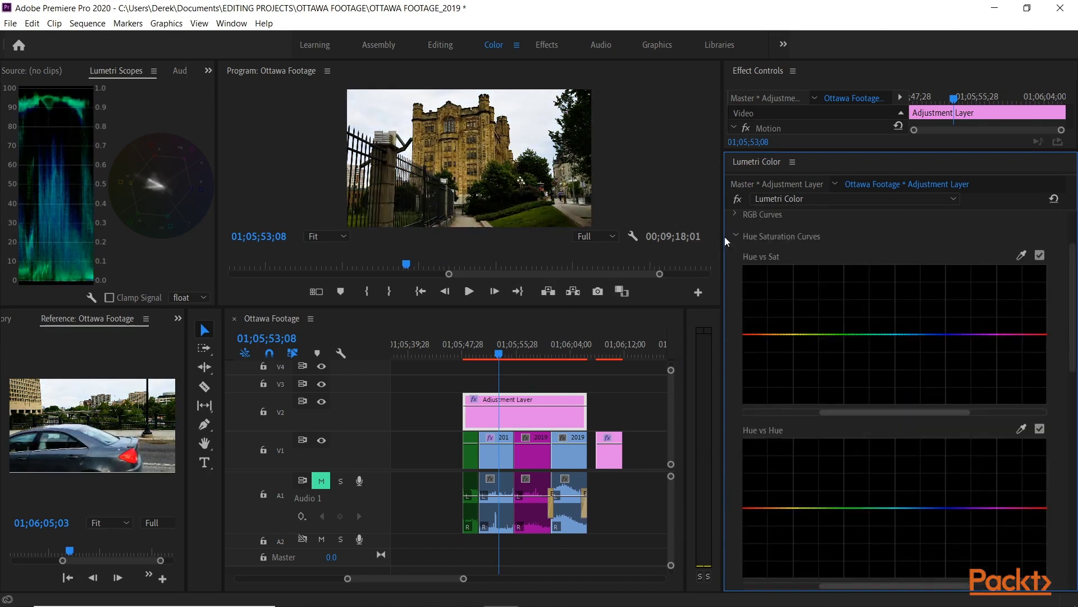
pyautogui.click(733, 239)
# Step: Open Color Wheels & Match and push the Shadows wheel slightly toward red
pyautogui.click(778, 355)
pyautogui.scroll(-1, 804, 460)
pyautogui.moveTo(806, 464); pyautogui.dragTo(802, 463)
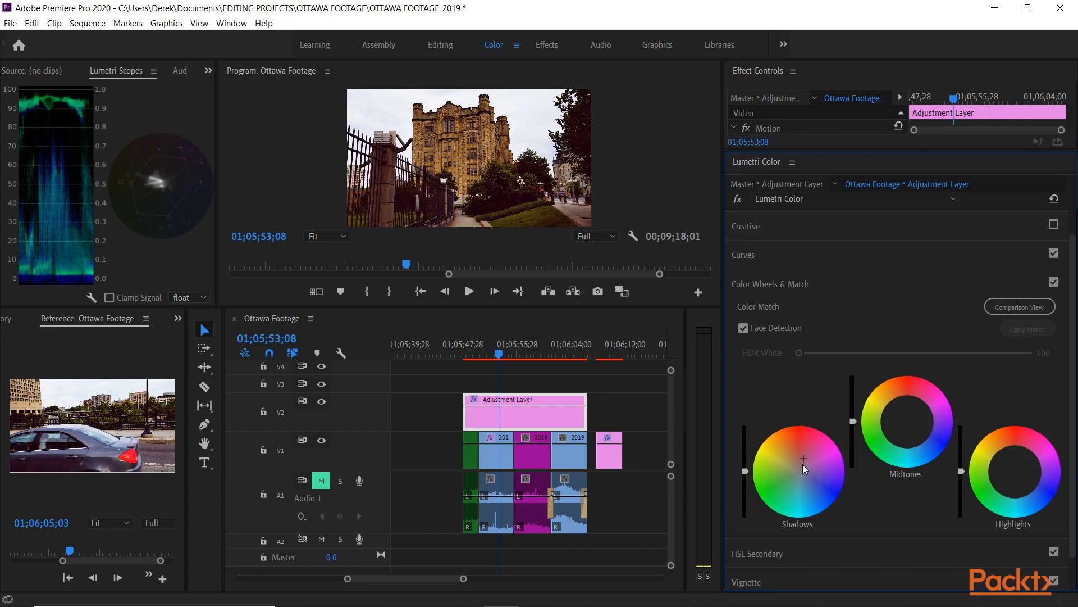
# Step: Push the Midtones color wheel toward blue on the adjustment layer
pyautogui.moveTo(907, 421); pyautogui.dragTo(927, 444)
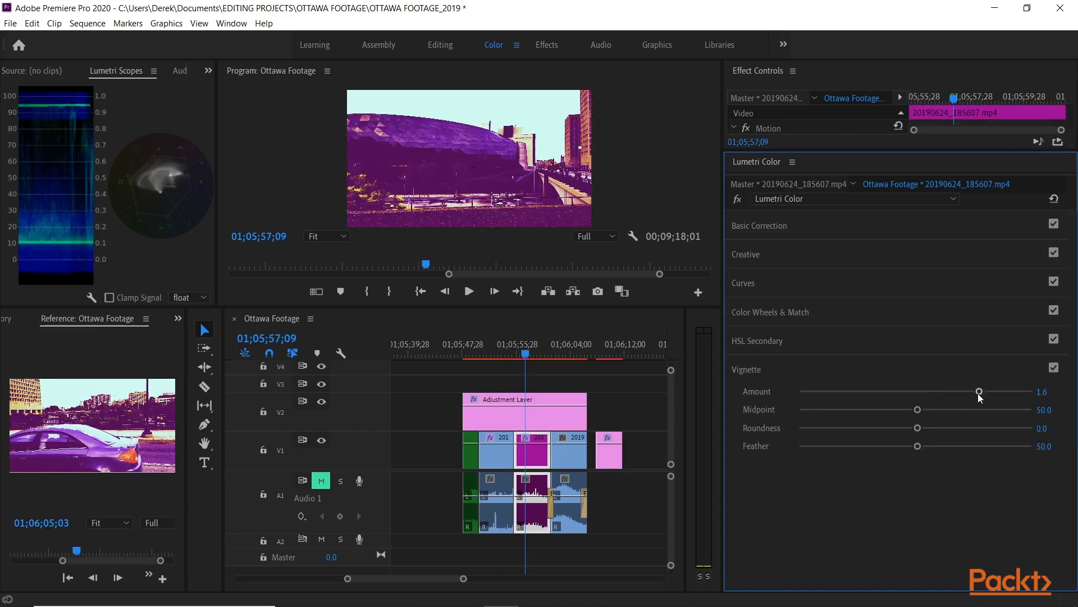
# Step: Raise the Vignette Amount on the 20190624_185607.mp4 clip, and give the adjustment layer a darker vignette with a higher Feather
pyautogui.moveTo(917, 392); pyautogui.dragTo(948, 410)
pyautogui.moveTo(525, 354); pyautogui.dragTo(494, 353)
pyautogui.click(1033, 282)
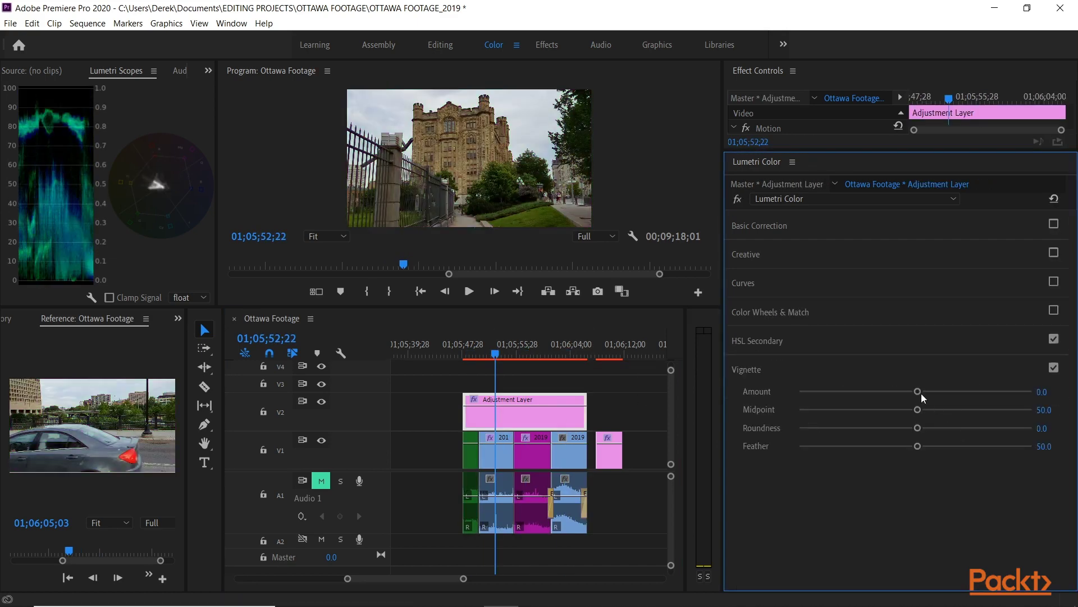
pyautogui.moveTo(917, 391); pyautogui.dragTo(865, 409)
pyautogui.moveTo(917, 446); pyautogui.dragTo(949, 446)
pyautogui.press('space')
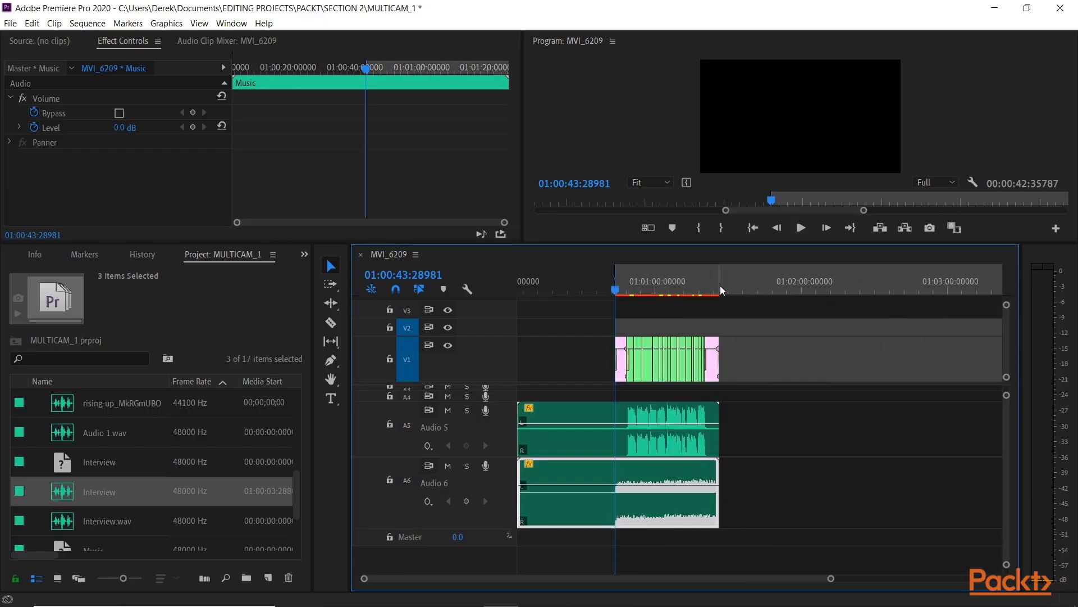
# Step: Mark the Out point at the end of the MVI_6209 sequence and fit the sequence in the timeline
pyautogui.click(728, 287)
pyautogui.press('o')
pyautogui.press('\\')
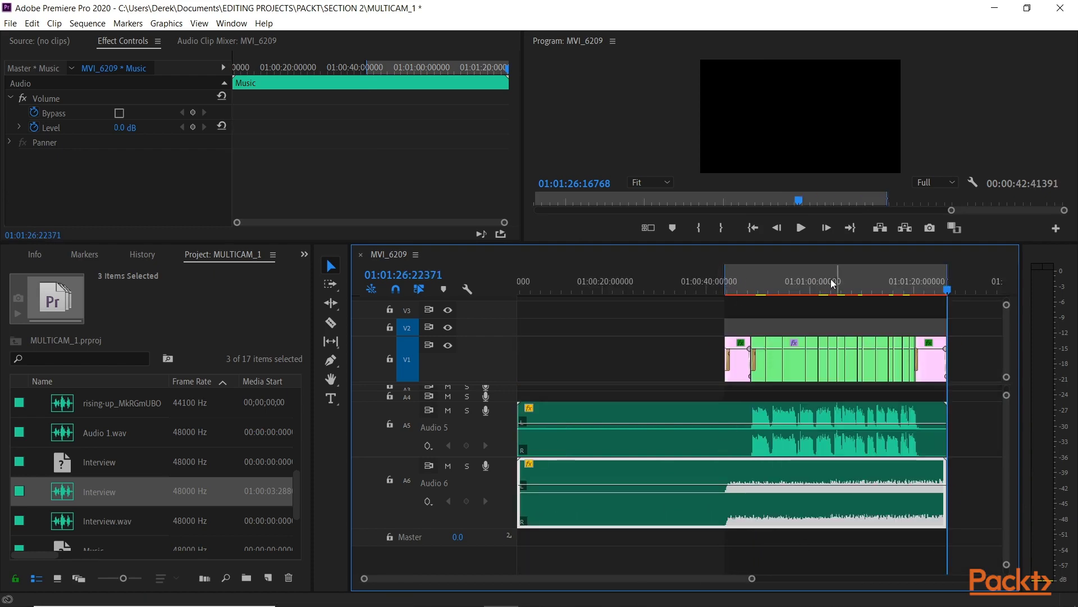
# Step: Open the media export settings for the marked range and leave Match Sequence Settings disabled after toggling it
pyautogui.click(10, 23)
pyautogui.moveTo(33, 373)
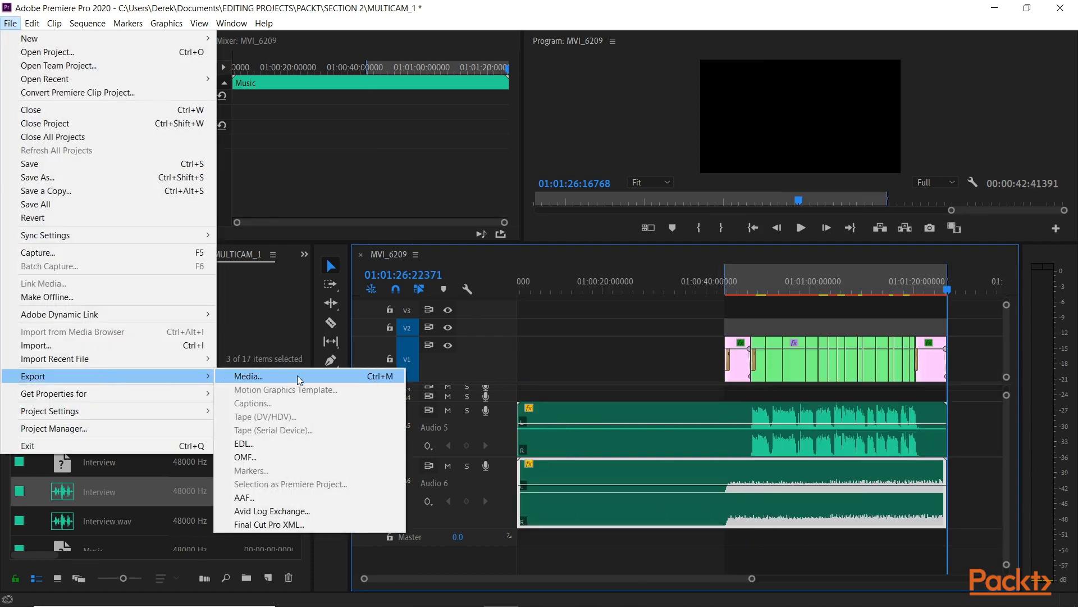
pyautogui.click(236, 373)
pyautogui.click(649, 62)
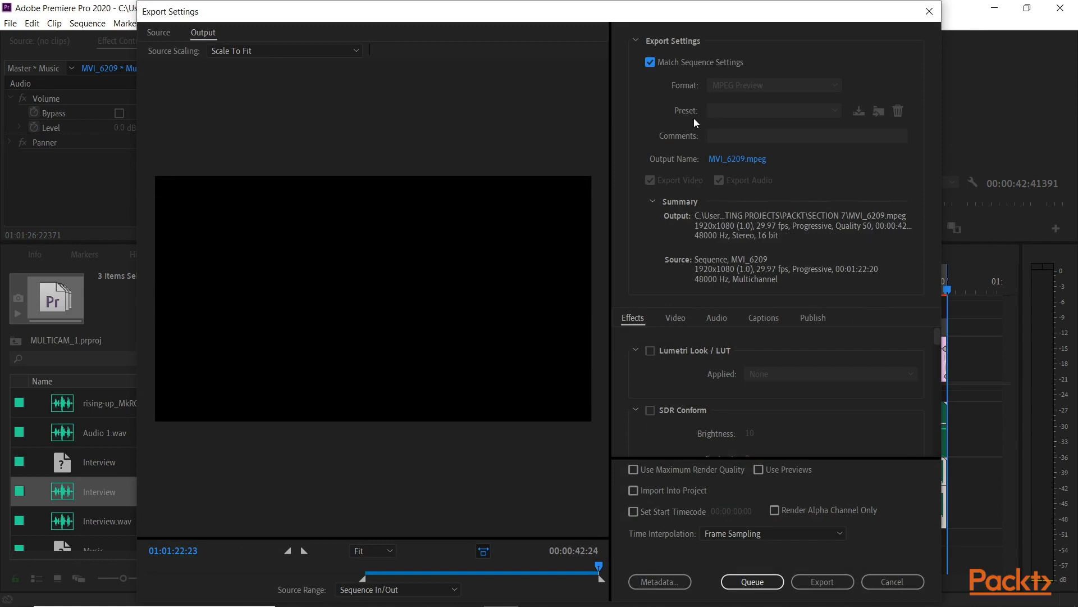
pyautogui.click(650, 62)
# Step: Review the available export presets and formats, keeping H.264 as the format
pyautogui.click(762, 114)
pyautogui.click(782, 89)
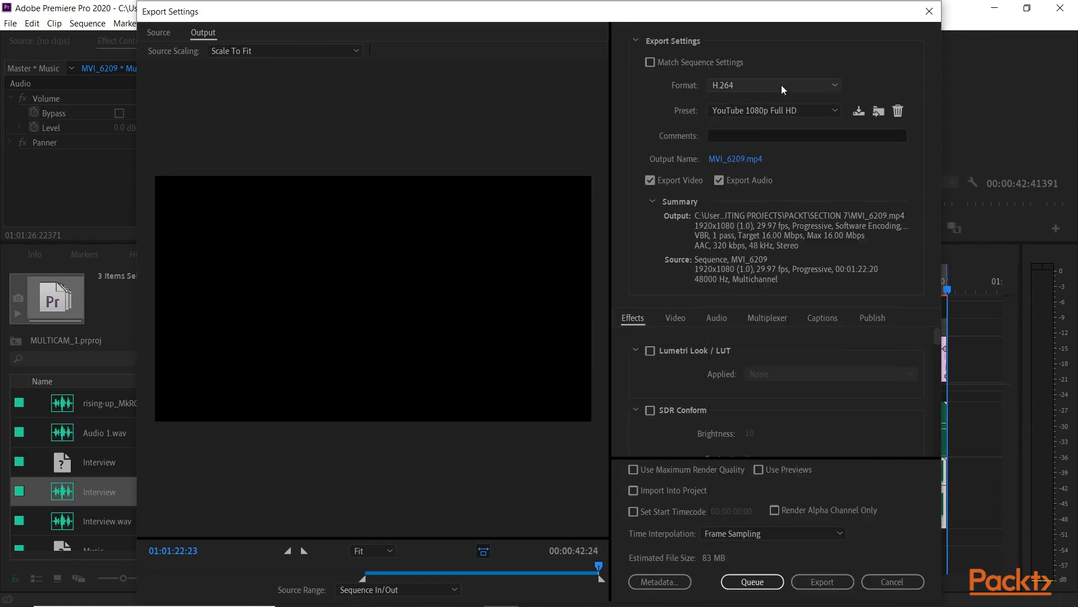
pyautogui.click(783, 87)
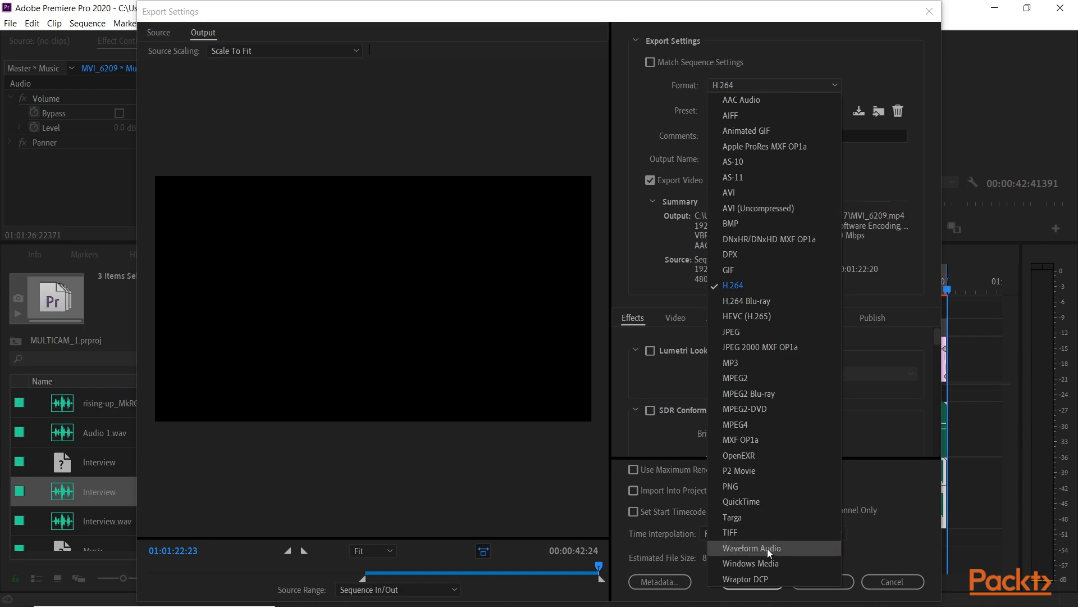
pyautogui.click(753, 285)
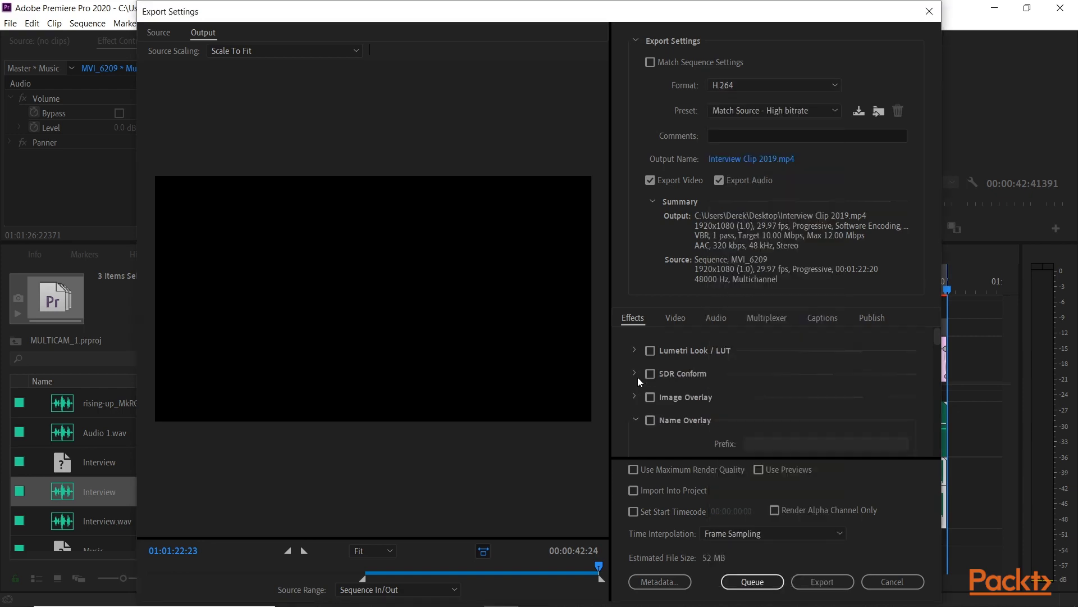
# Step: Enable the Name Overlay and Timecode Overlay effects for the export
pyautogui.scroll(-2, 744, 393)
pyautogui.click(650, 404)
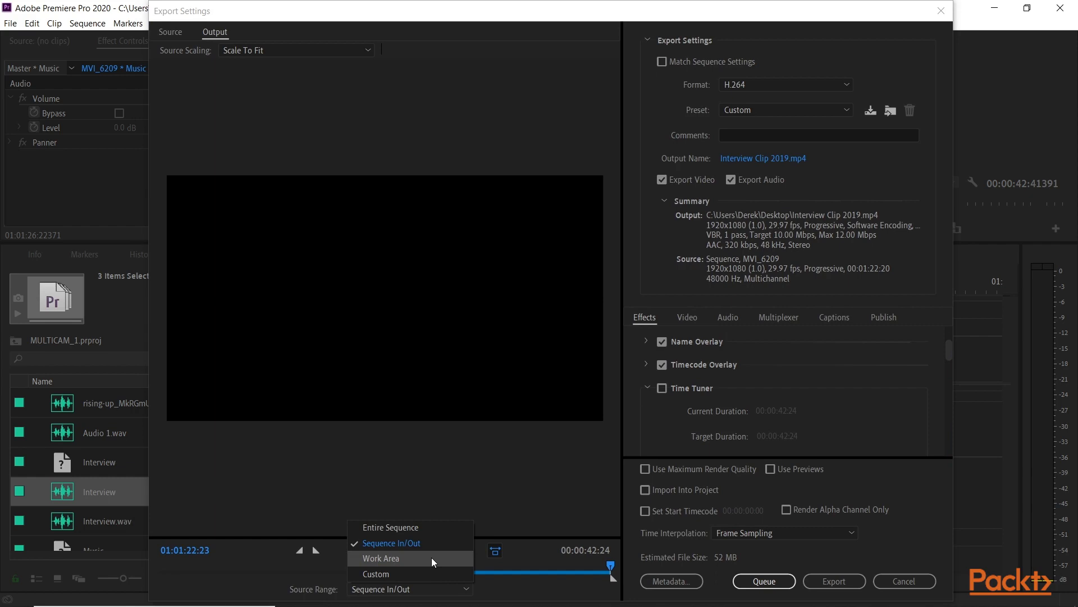
# Step: Set the source range to Sequence In/Out and start the export
pyautogui.click(416, 546)
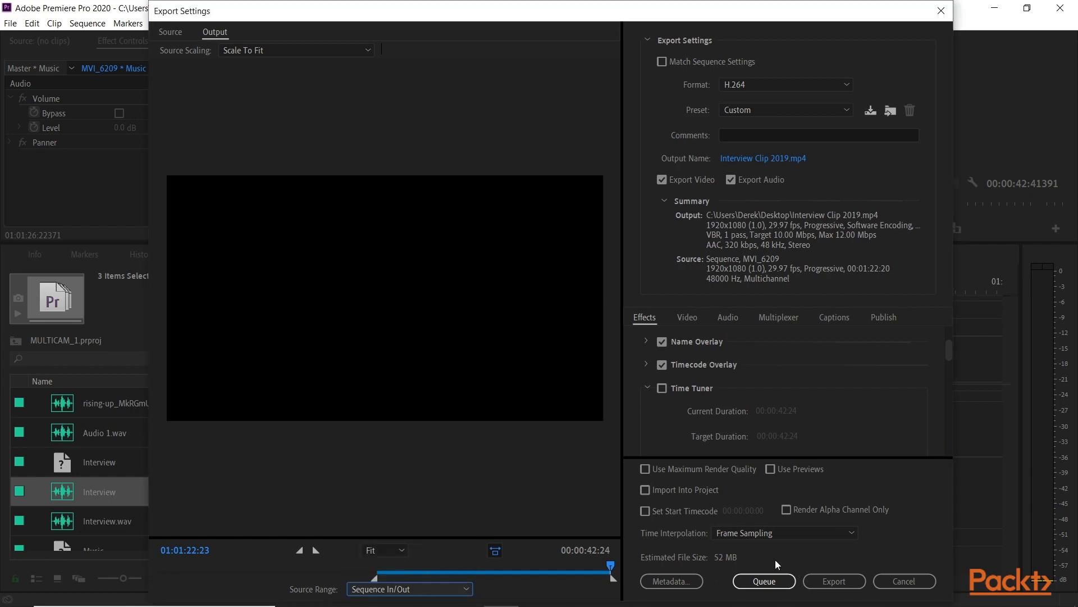
pyautogui.click(824, 581)
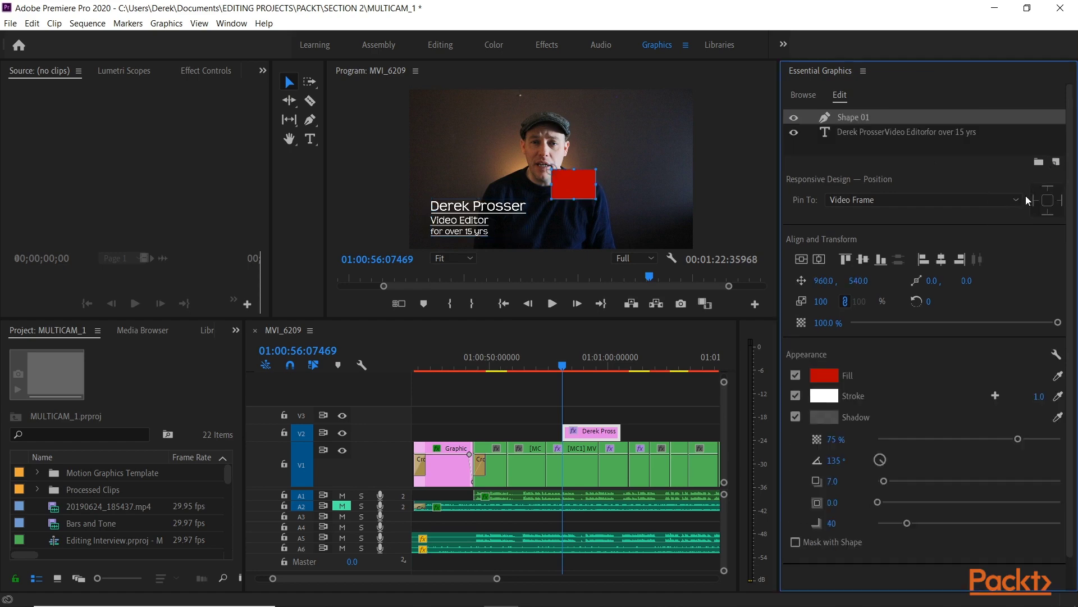
# Step: Rename the red shape layer as Red Rectangle, then move and enlarge it to cover the lower-third title
pyautogui.doubleClick(853, 116)
pyautogui.write('Red Rectangle')
pyautogui.press('Return')
pyautogui.moveTo(579, 186); pyautogui.dragTo(456, 213)
pyautogui.moveTo(473, 226); pyautogui.dragTo(539, 239)
# Step: Place the Red Rectangle layer beneath the title text and lower its opacity to make it semi-transparent
pyautogui.moveTo(899, 117); pyautogui.dragTo(915, 144)
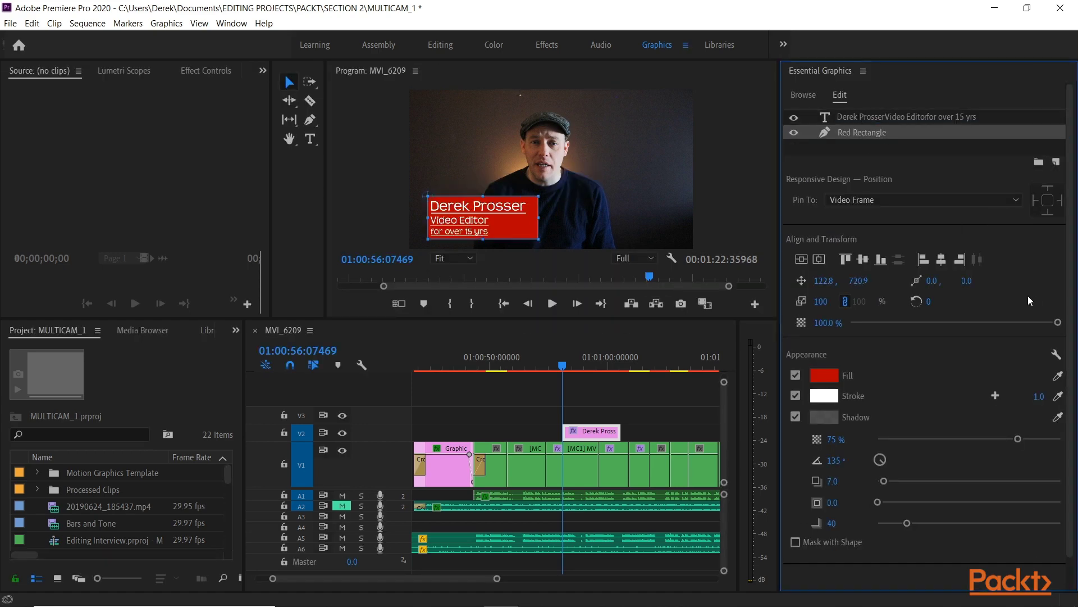
pyautogui.moveTo(828, 323); pyautogui.dragTo(794, 323)
# Step: Add an ellipse to the title graphic and change its fill color to blue
pyautogui.click(1056, 162)
pyautogui.click(1011, 207)
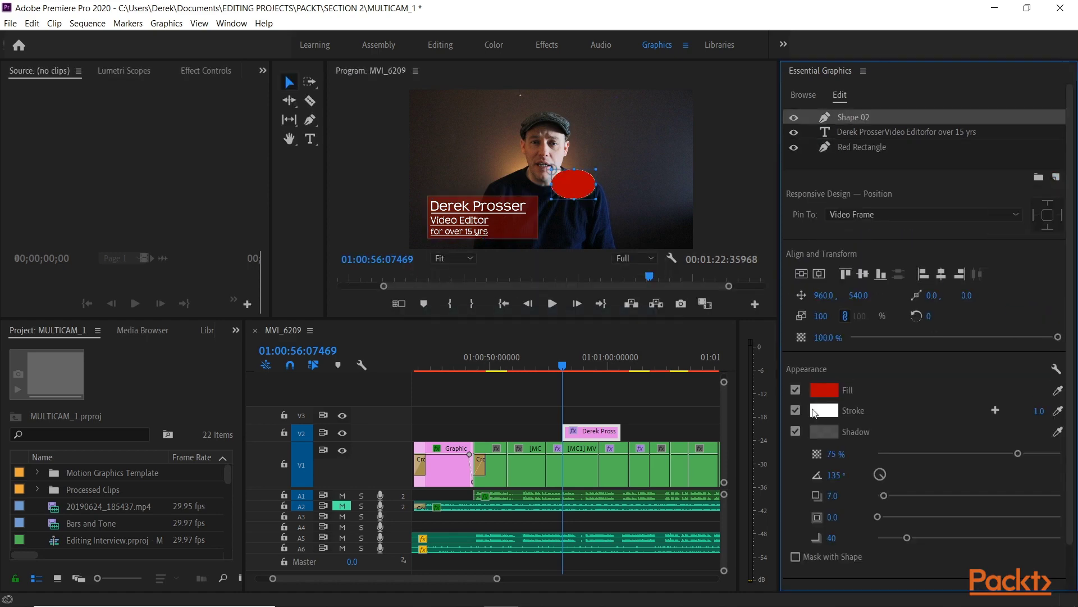
pyautogui.click(823, 390)
pyautogui.click(611, 399)
pyautogui.moveTo(597, 364); pyautogui.dragTo(594, 414)
pyautogui.click(728, 256)
# Step: Move and enlarge the ellipse to cover the lower-third title, and rename its layer as Blue Ellipse
pyautogui.moveTo(573, 184); pyautogui.dragTo(485, 216)
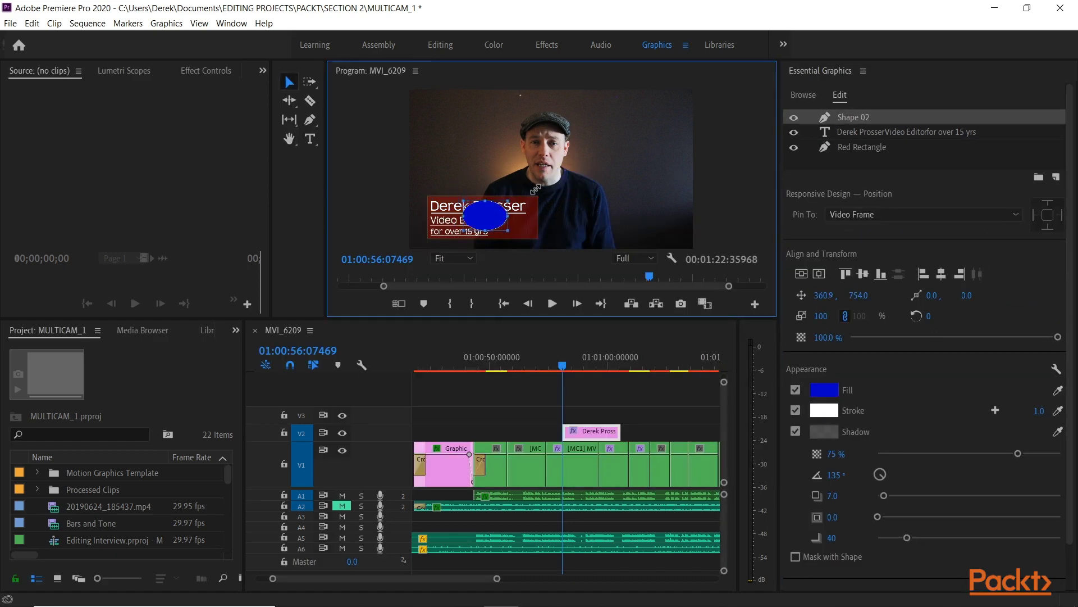
pyautogui.moveTo(535, 189); pyautogui.dragTo(540, 188)
pyautogui.doubleClick(854, 117)
pyautogui.write('Blue Ellipse')
pyautogui.press('Return')
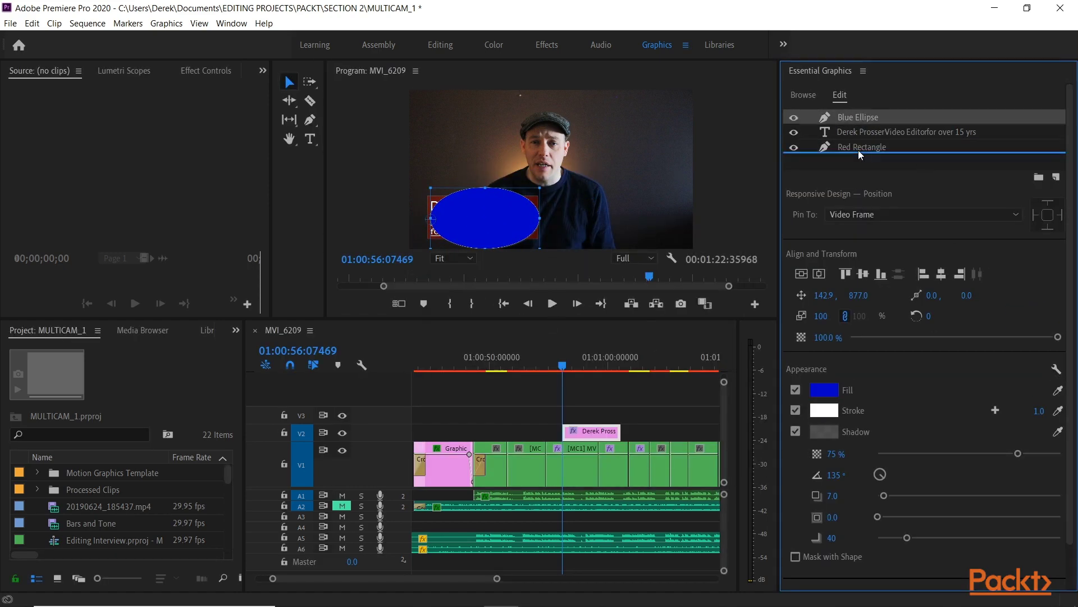